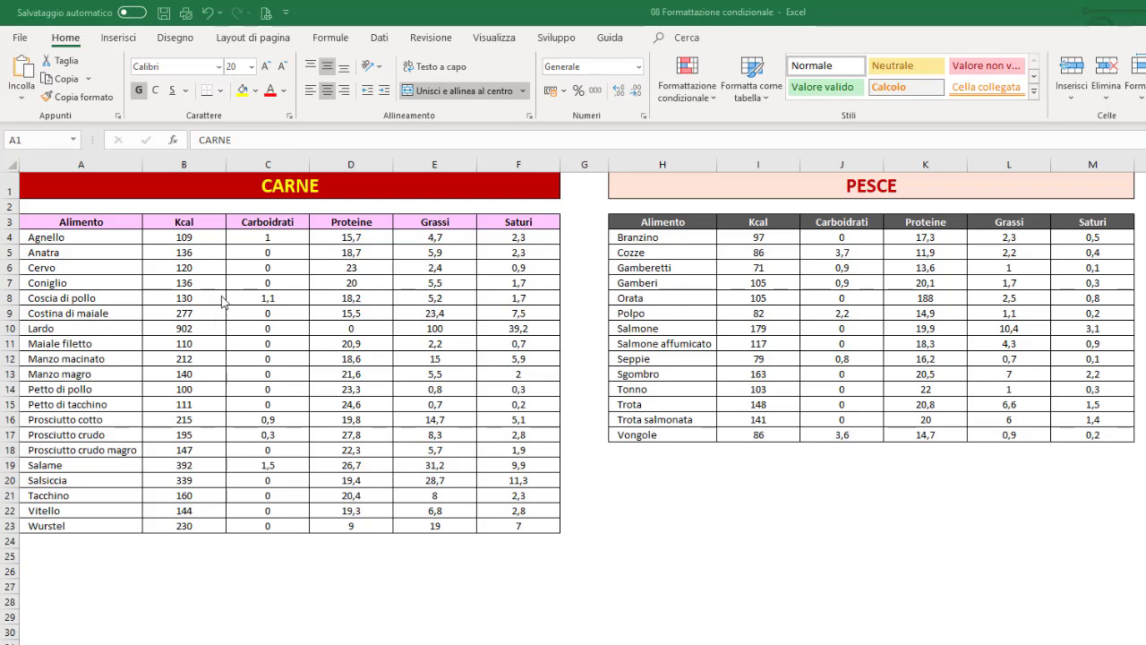
# Undo to restore the icon sets on both tables and bring up the Formattazione condizionale options.
pyautogui.hotkey('ctrl', 'z')
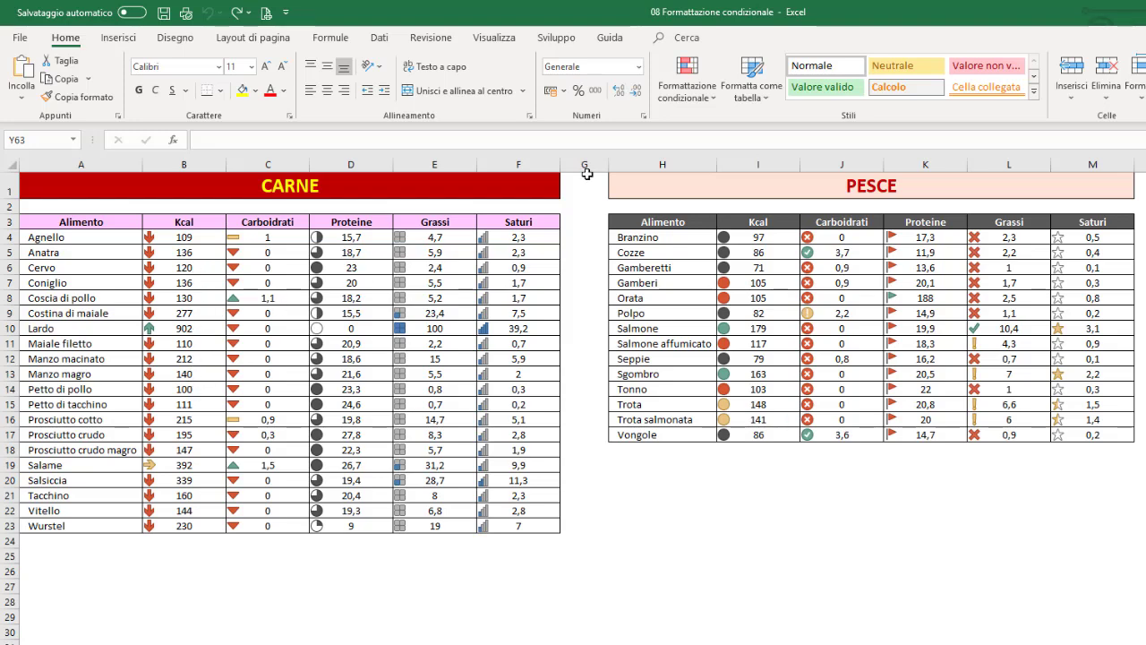
pyautogui.click(702, 95)
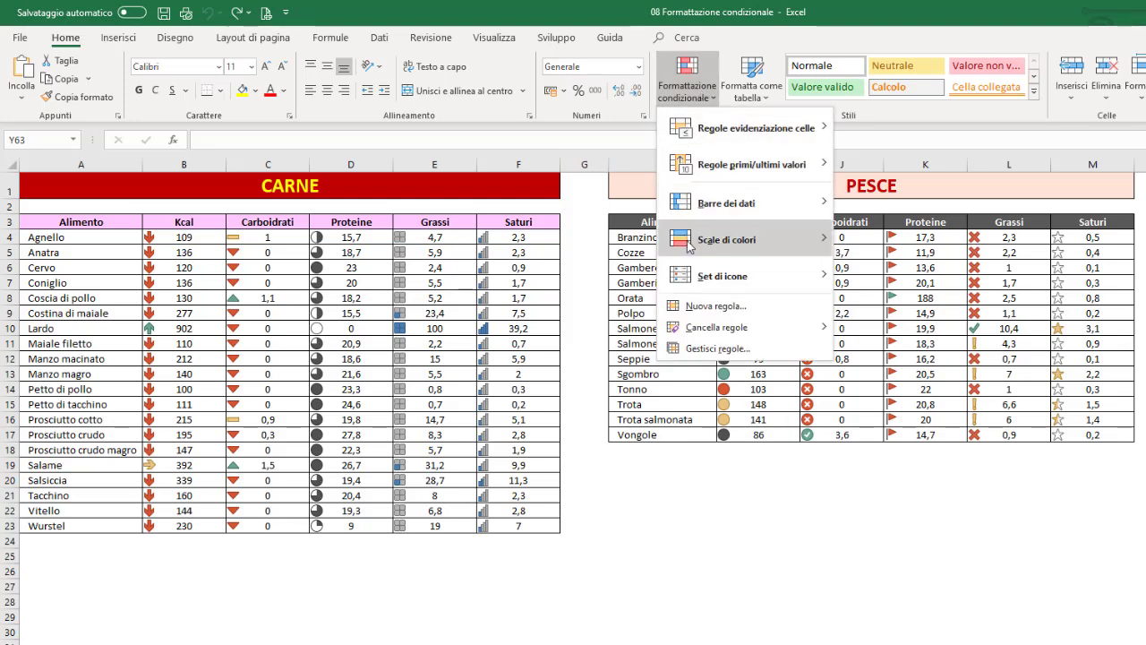
pyautogui.moveTo(723, 276)
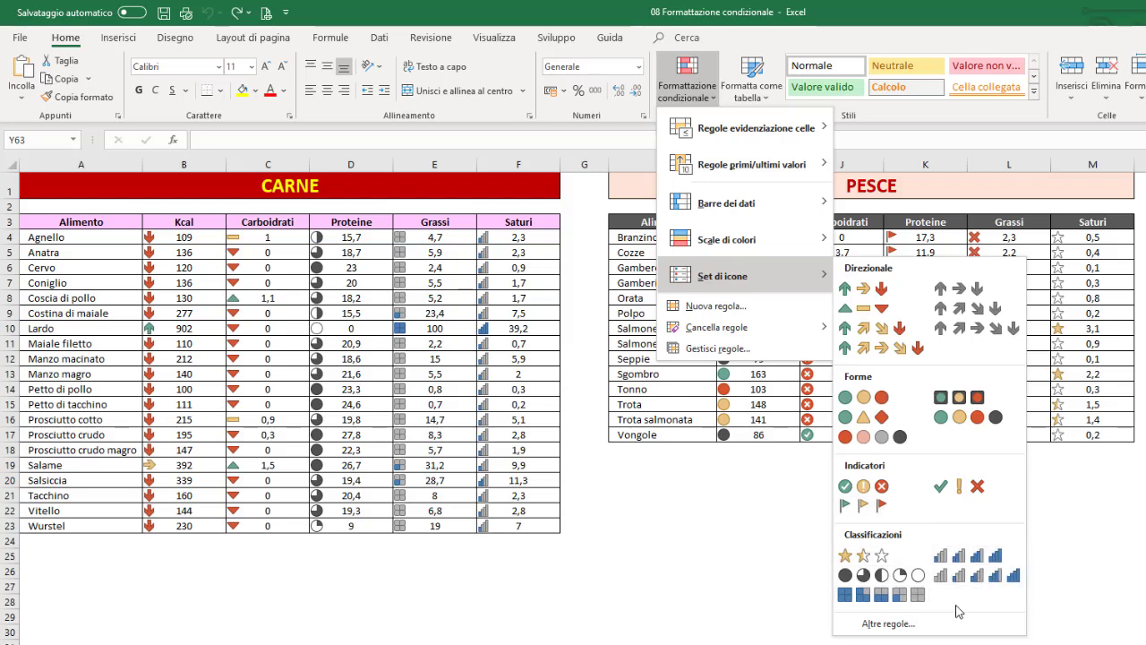
# Clear the conditional formatting rules from the CARNE range B4:F23, leaving PESCE's icons untouched.
pyautogui.press('Escape')
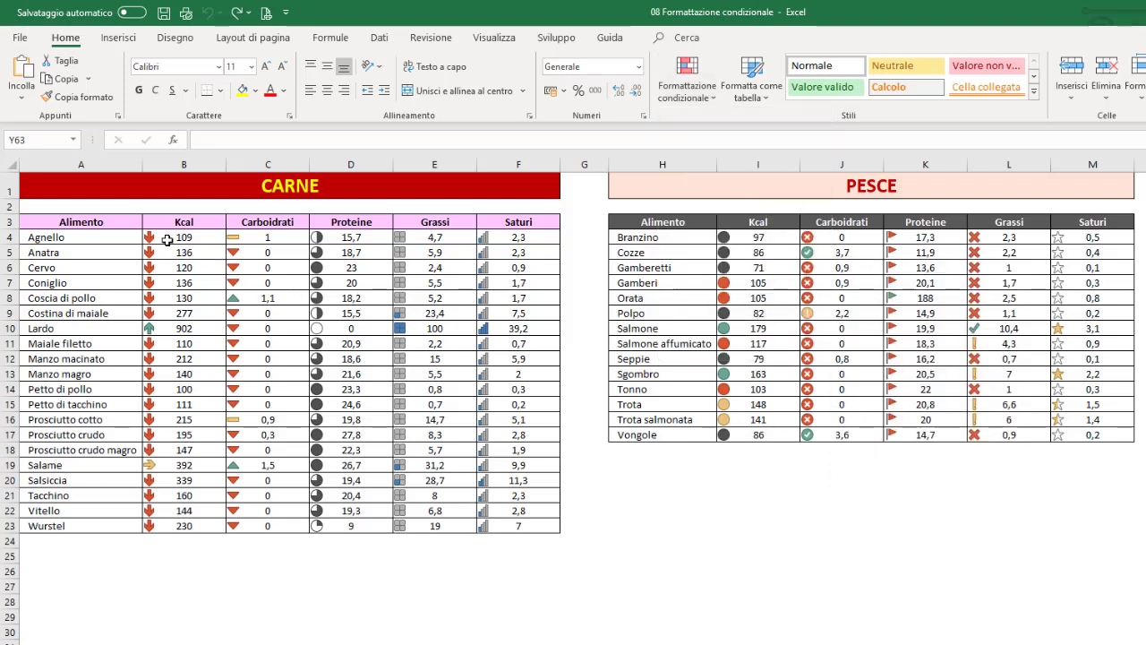
pyautogui.moveTo(167, 240); pyautogui.dragTo(519, 527)
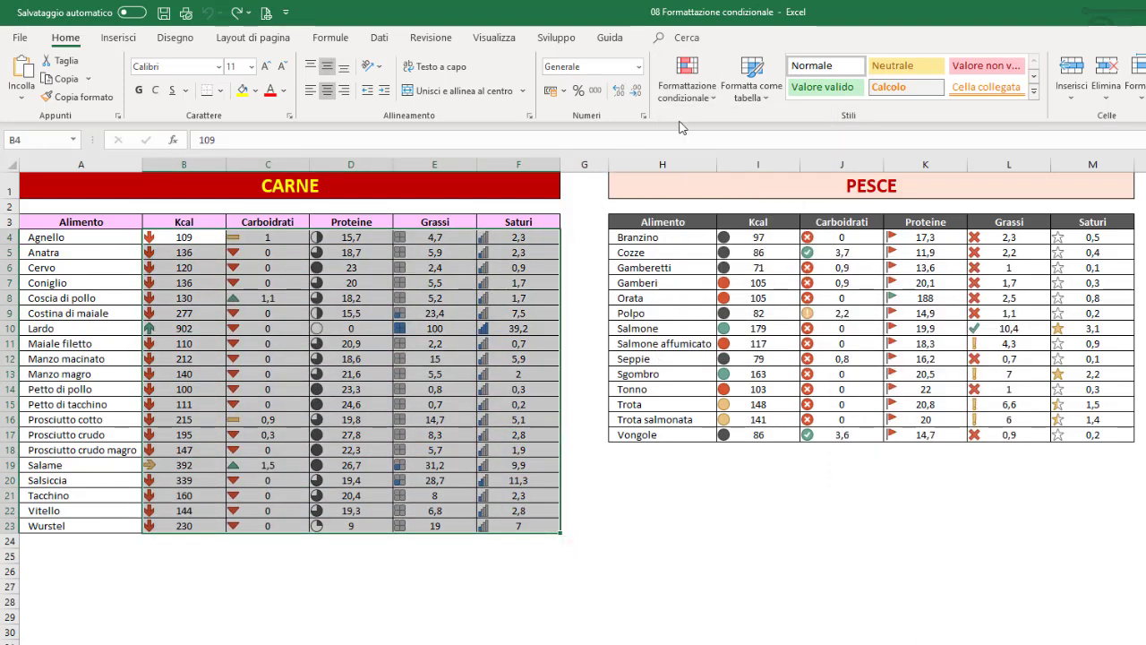
pyautogui.click(687, 85)
pyautogui.moveTo(716, 327)
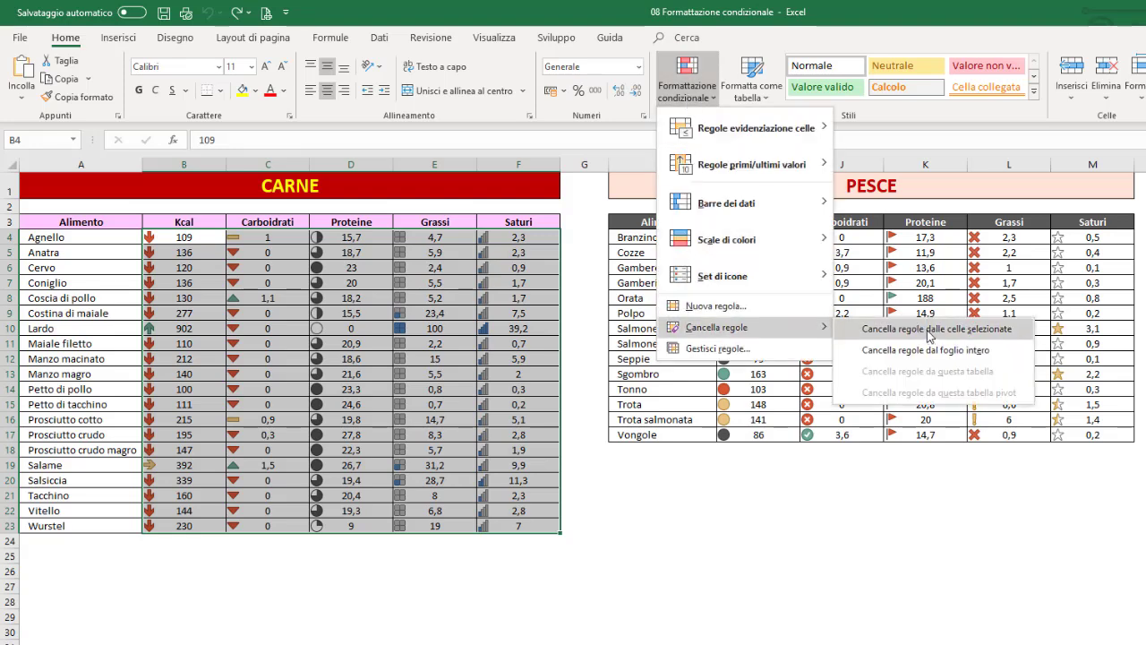
pyautogui.click(929, 331)
pyautogui.click(194, 238)
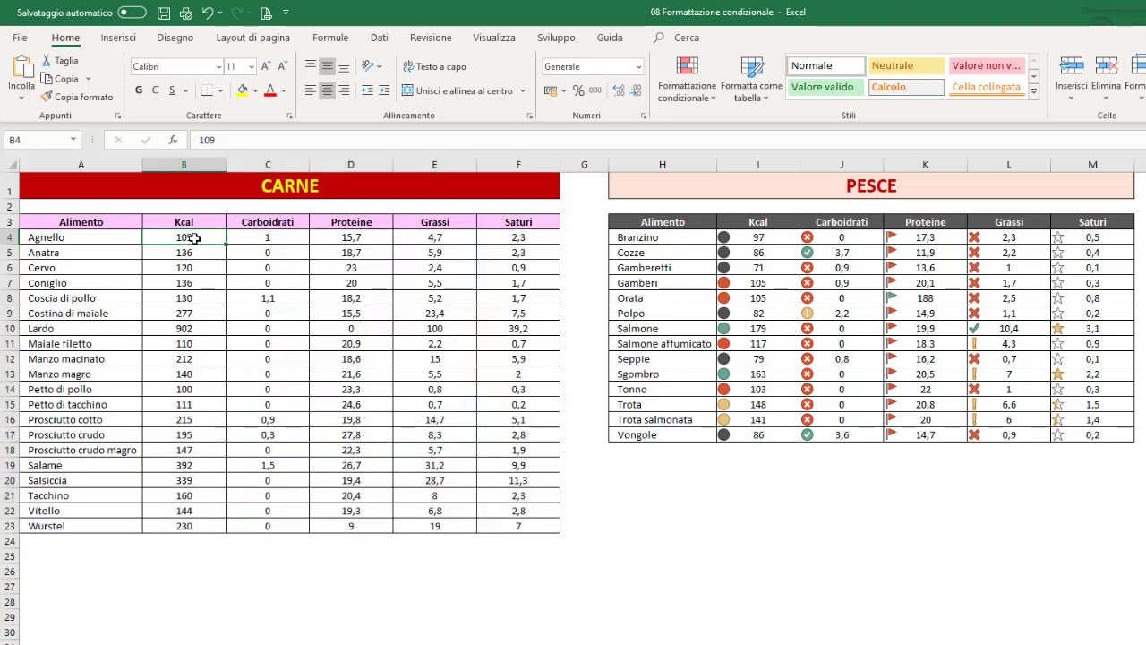
# Apply the 3 frecce (colorate) icon set to Kcal B4:B23, then select Carboidrati C4:C23.
pyautogui.moveTo(195, 249); pyautogui.dragTo(183, 524)
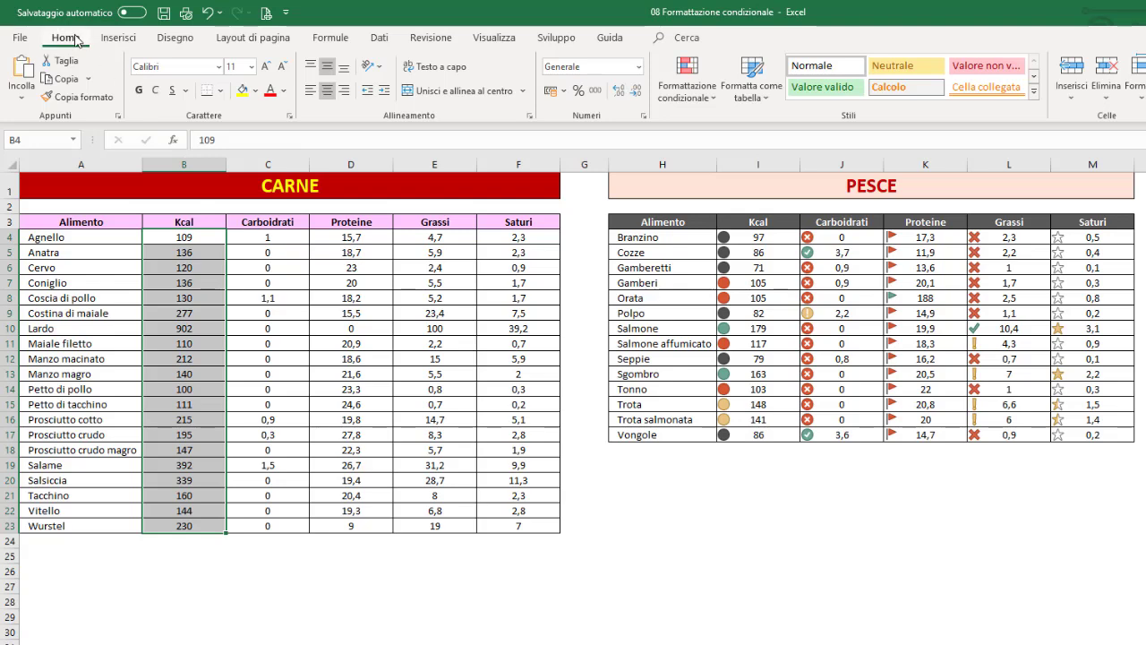
pyautogui.click(688, 87)
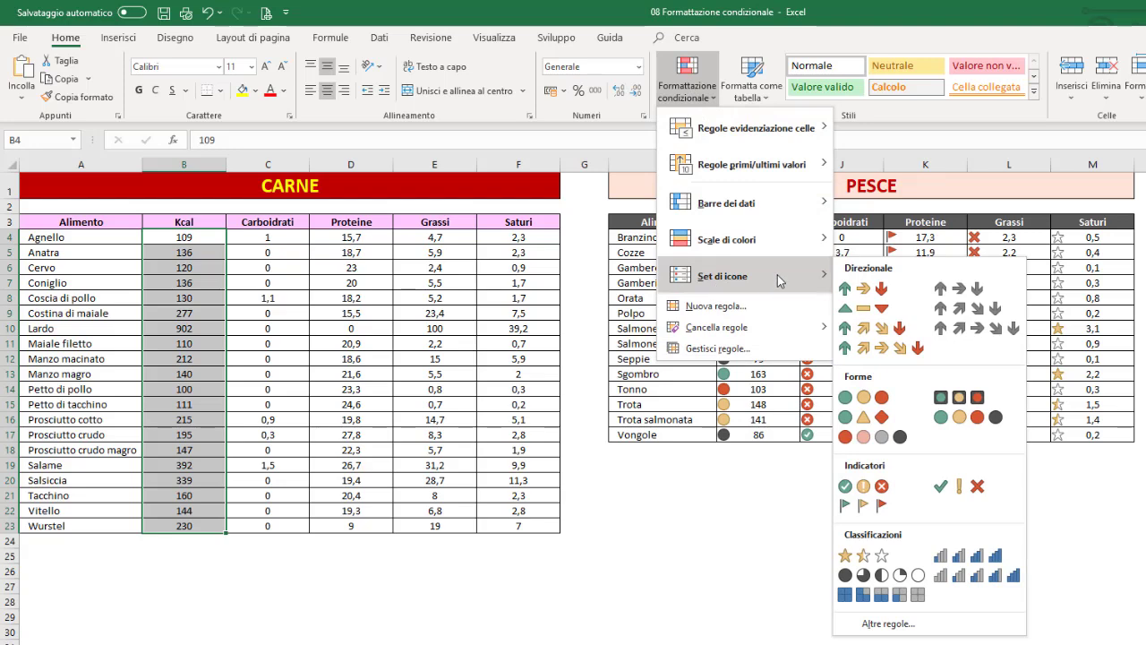
pyautogui.click(875, 293)
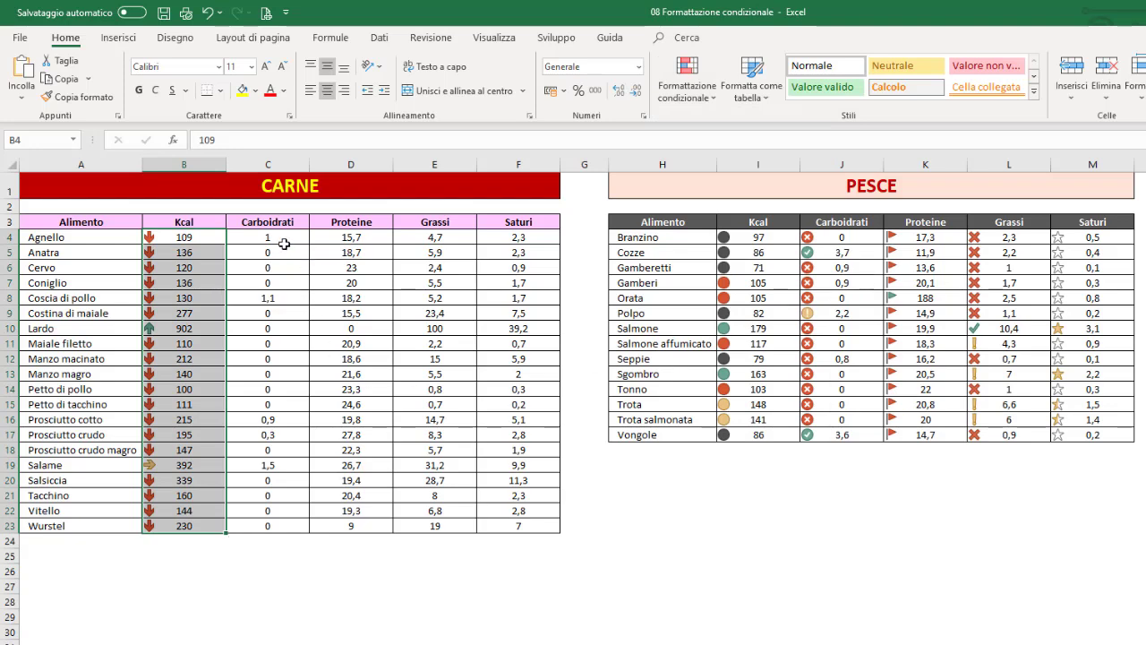
pyautogui.moveTo(283, 240)
pyautogui.mouseDown()
pyautogui.moveTo(295, 420)
pyautogui.moveTo(265, 523)
pyautogui.mouseUp()
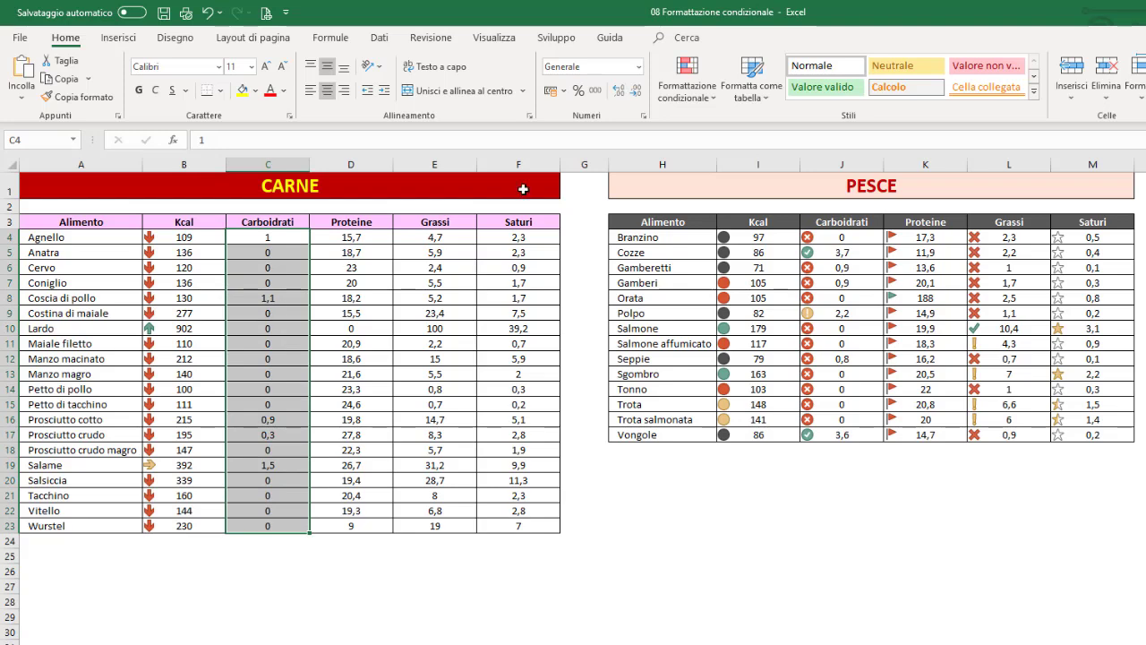
pyautogui.click(696, 96)
pyautogui.moveTo(723, 275)
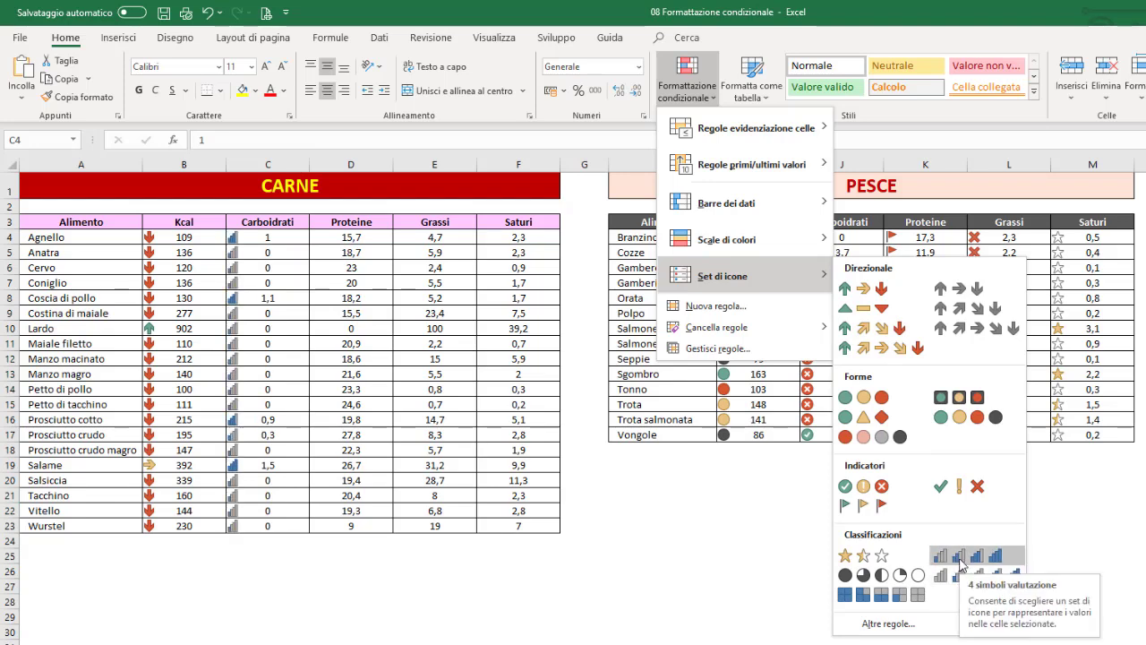
# Give Carboidrati the 4 simboli valutazione icon set and Proteine D4:D23 the 5 quarti icon set.
pyautogui.click(940, 555)
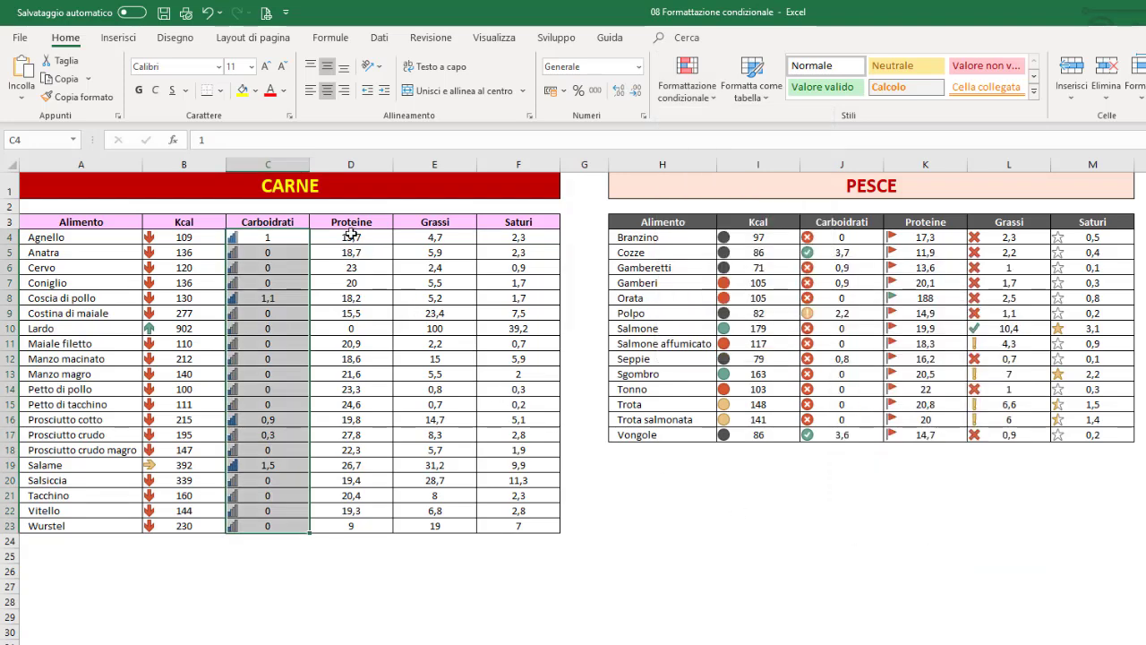
pyautogui.moveTo(351, 237); pyautogui.dragTo(338, 521)
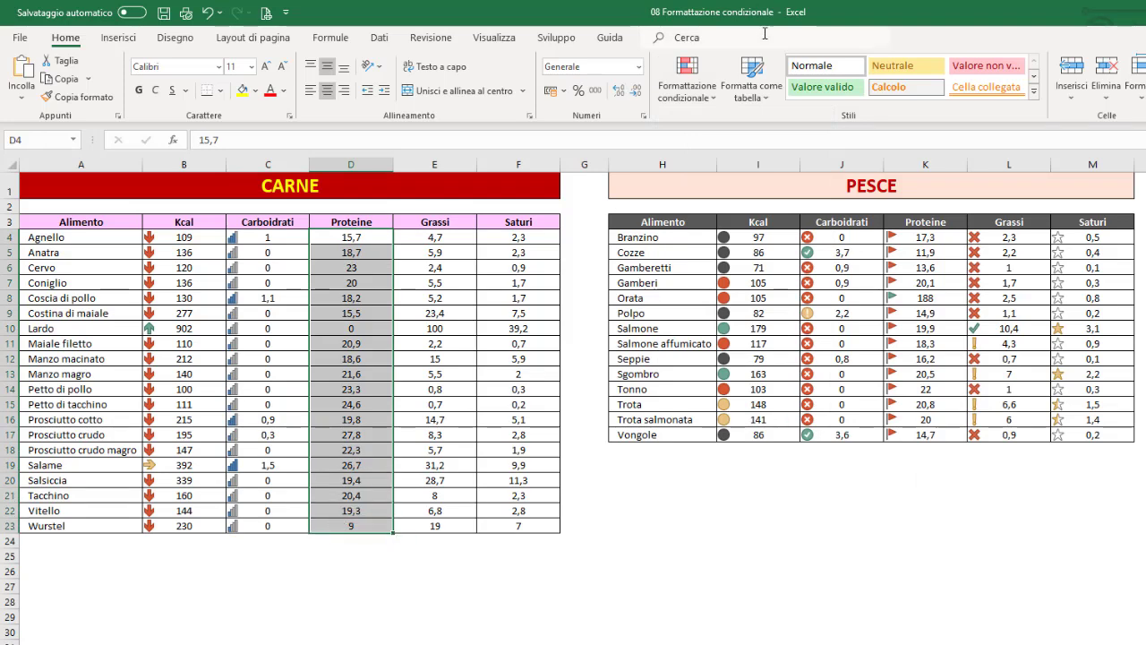
pyautogui.click(687, 80)
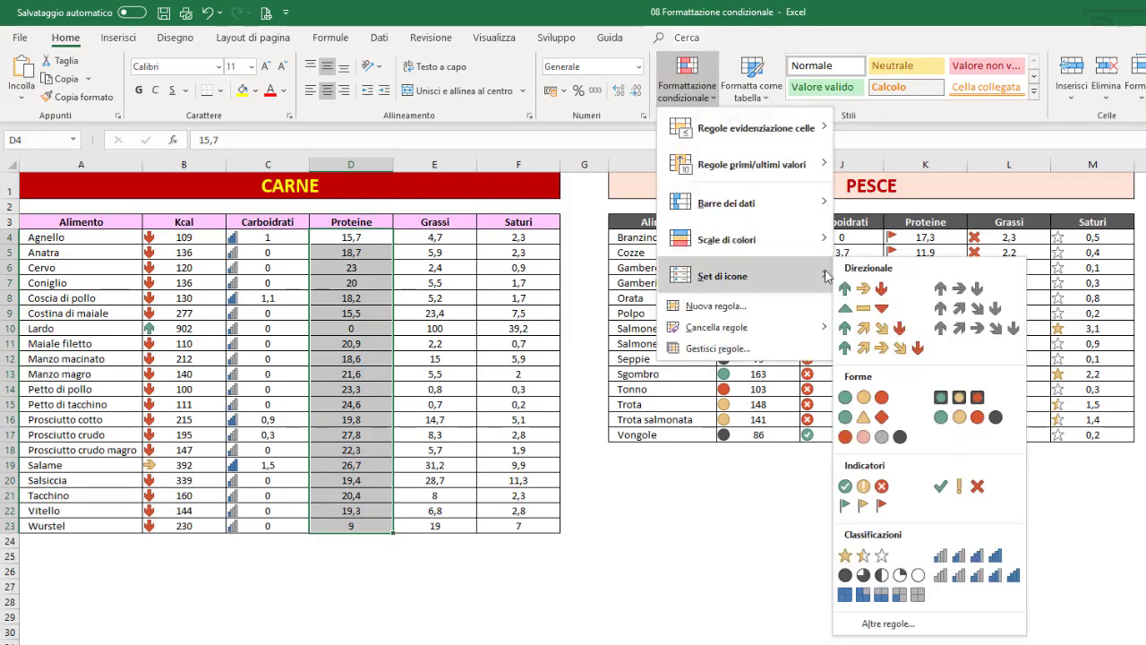
pyautogui.click(851, 575)
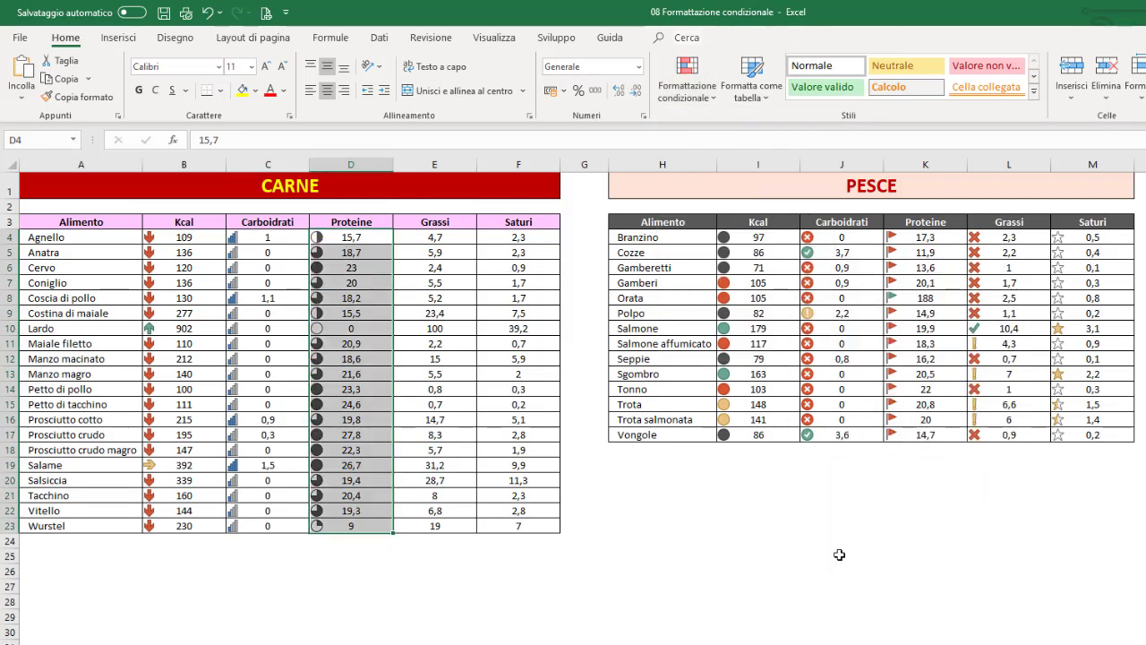
pyautogui.click(176, 360)
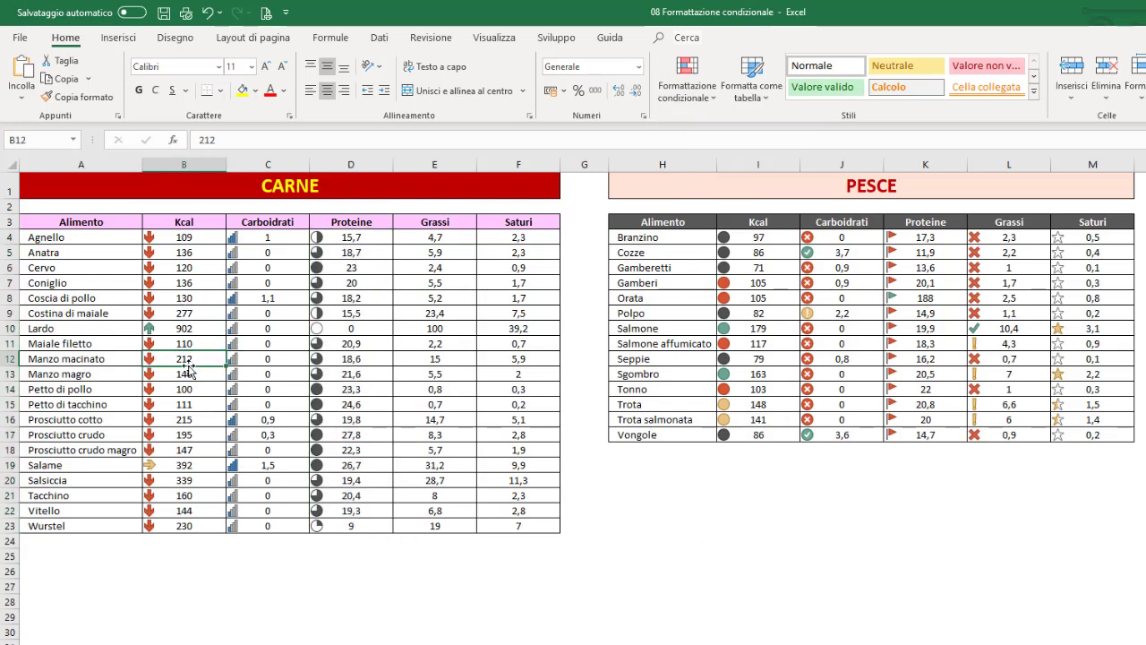
# Open the Kcal Set di icone rule via Gestisci regole and reverse its arrow icon order.
pyautogui.click(687, 85)
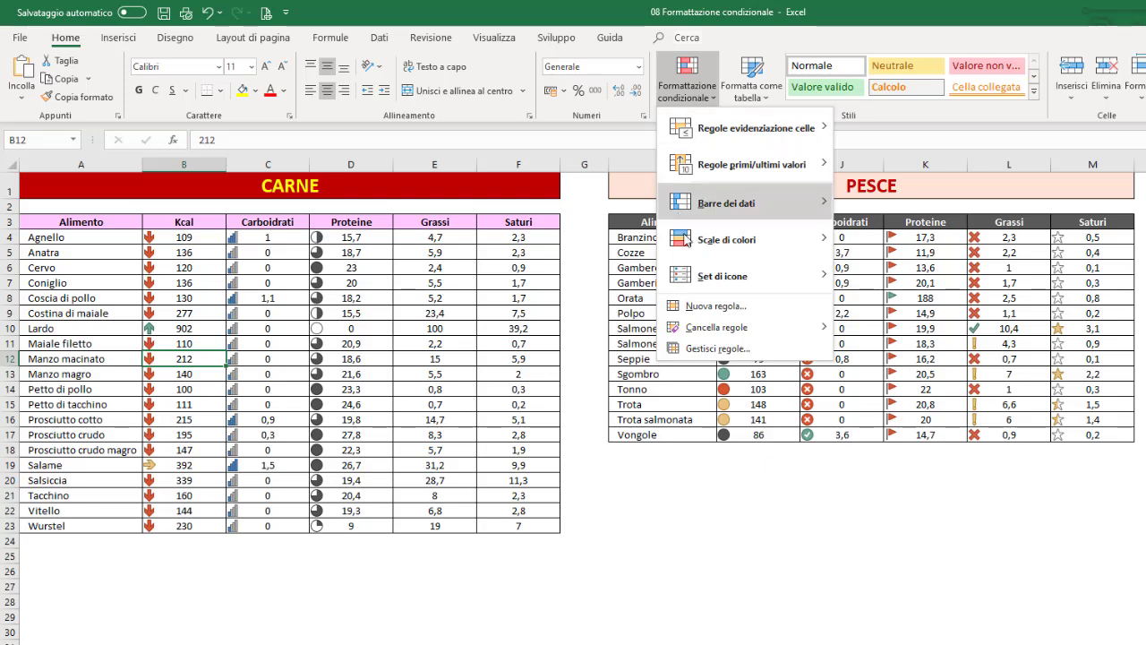
pyautogui.click(699, 349)
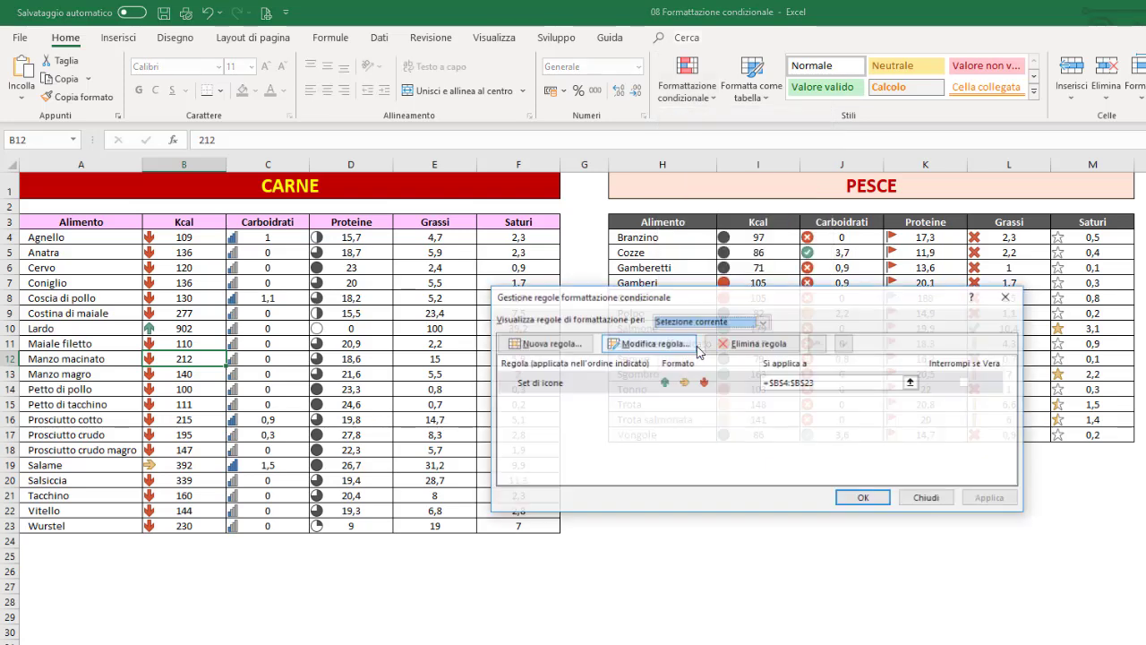
pyautogui.click(608, 386)
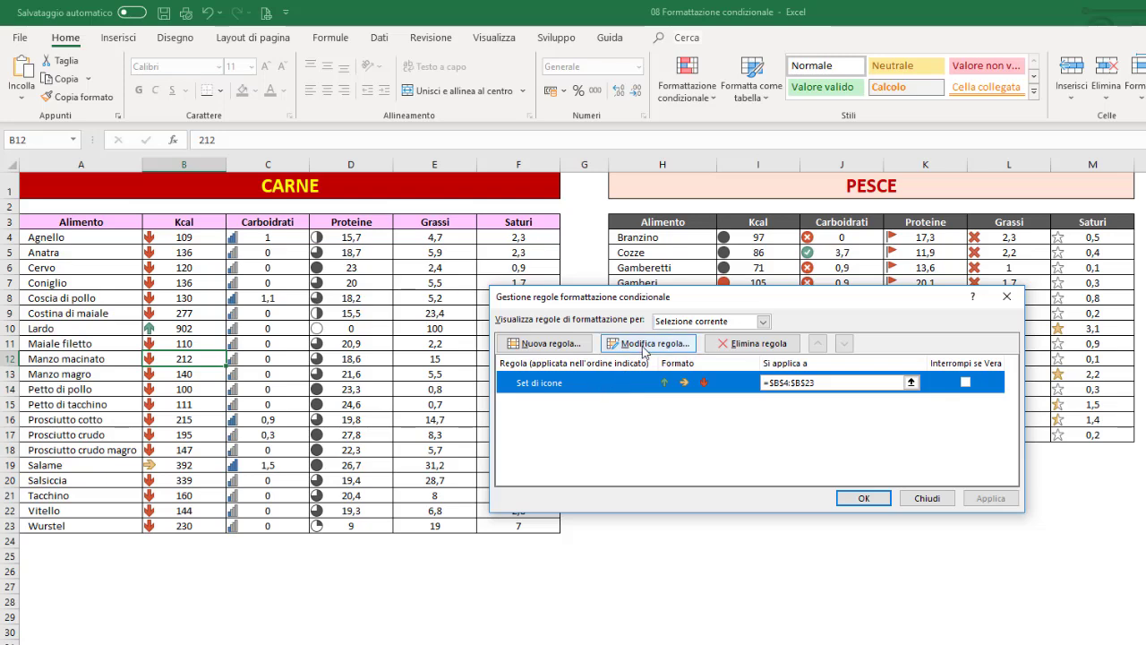
pyautogui.click(642, 349)
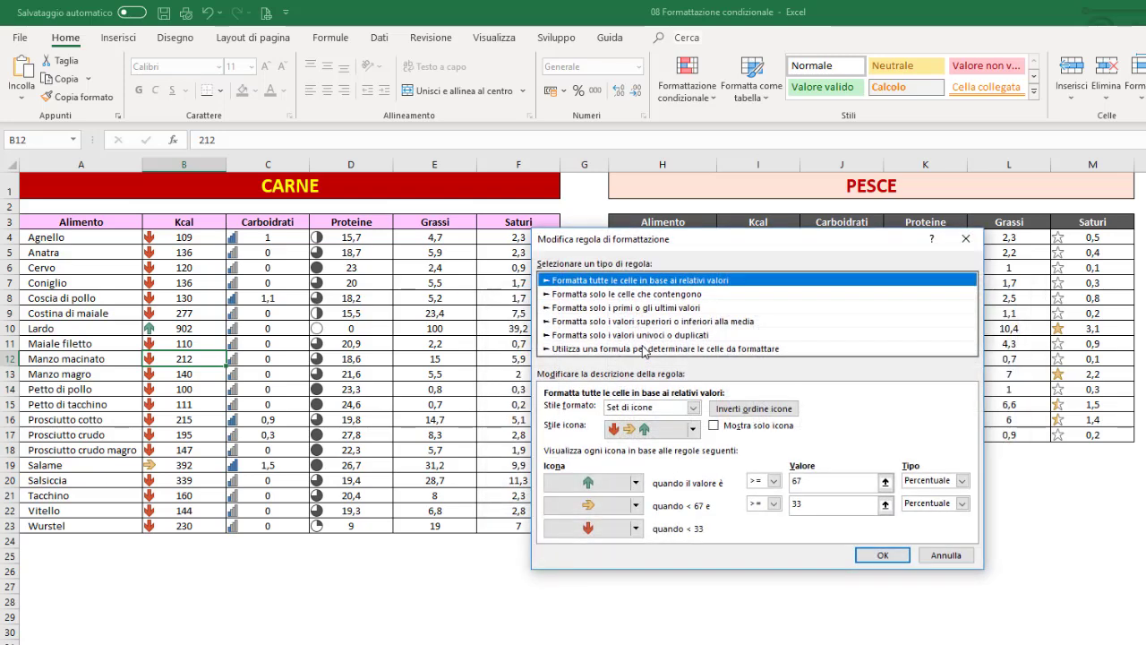
pyautogui.click(694, 408)
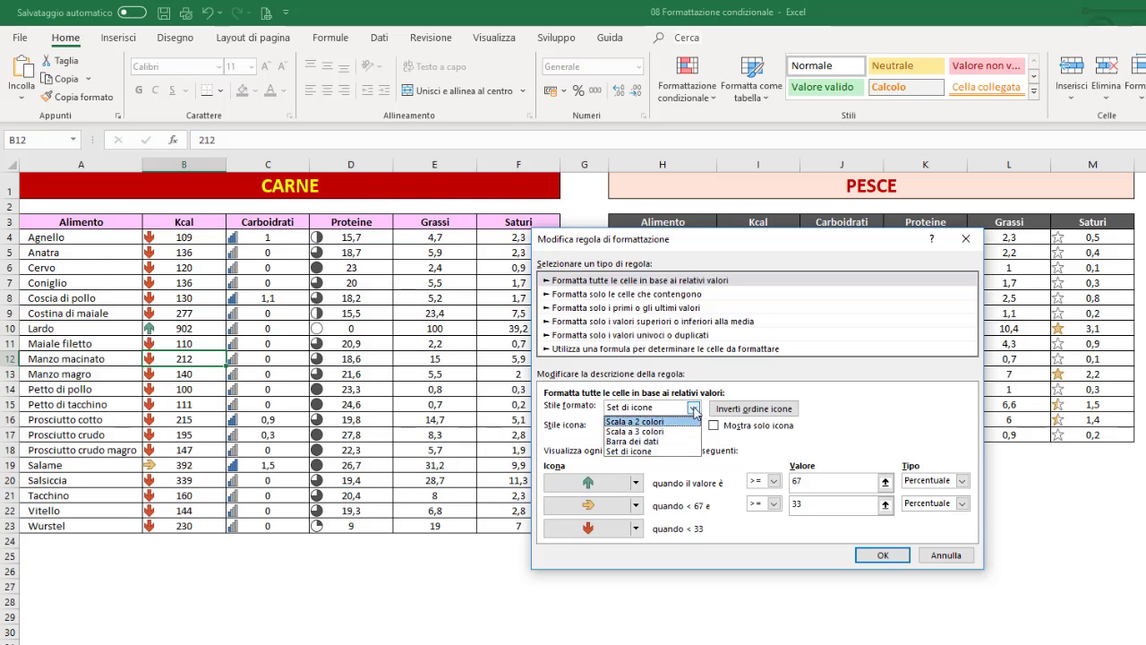
pyautogui.click(694, 409)
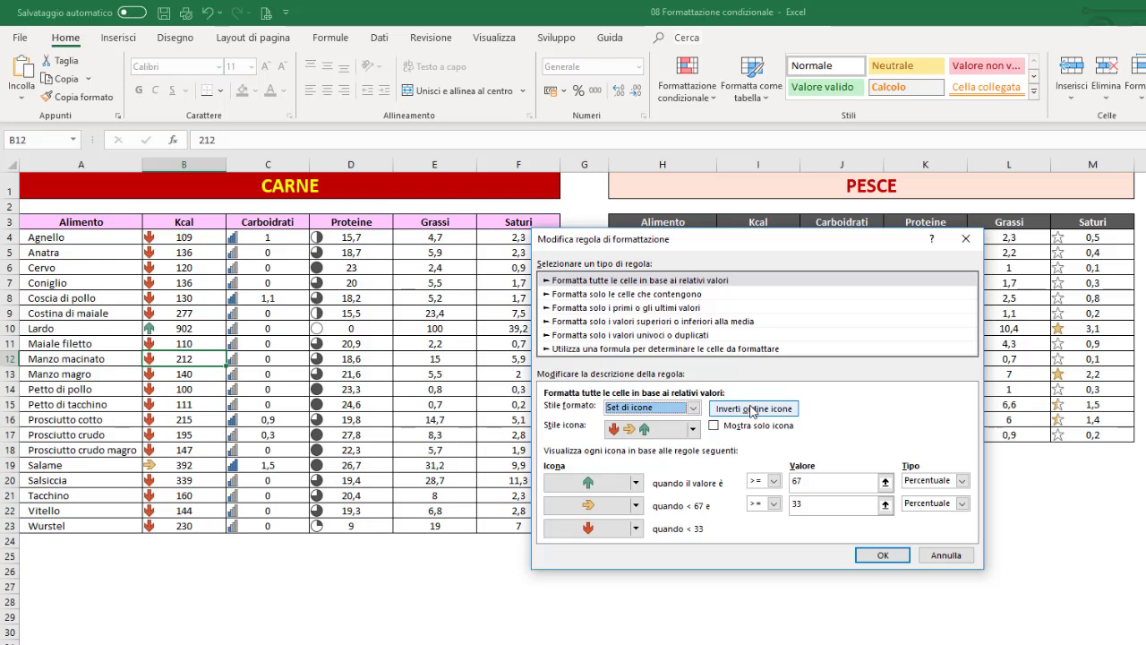
pyautogui.click(753, 410)
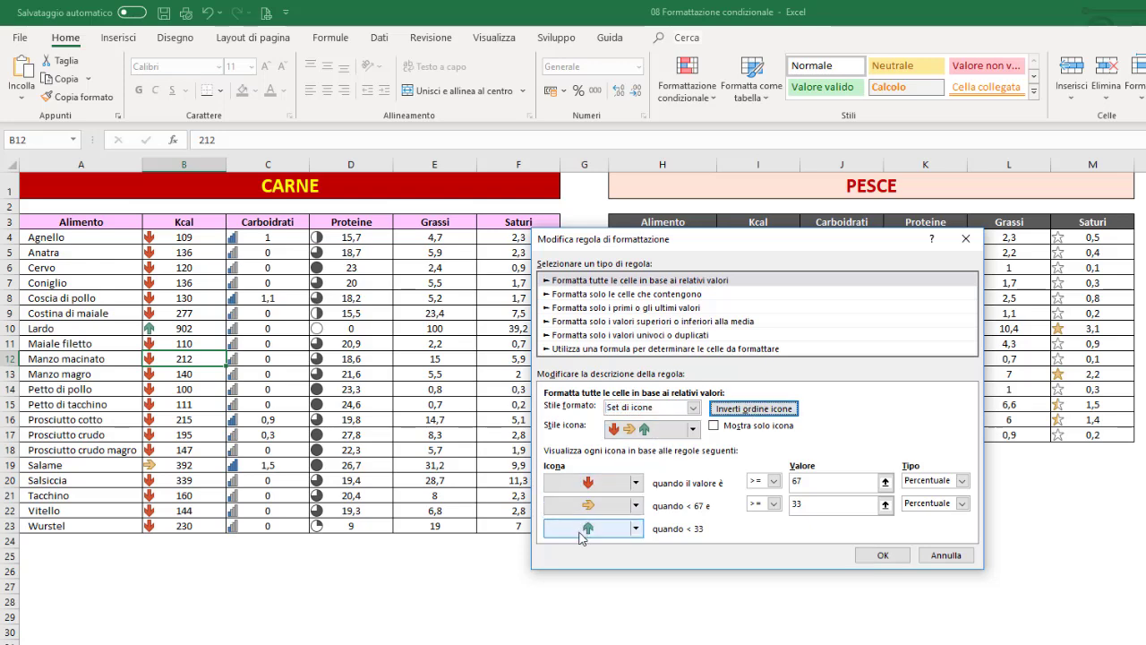
pyautogui.click(740, 410)
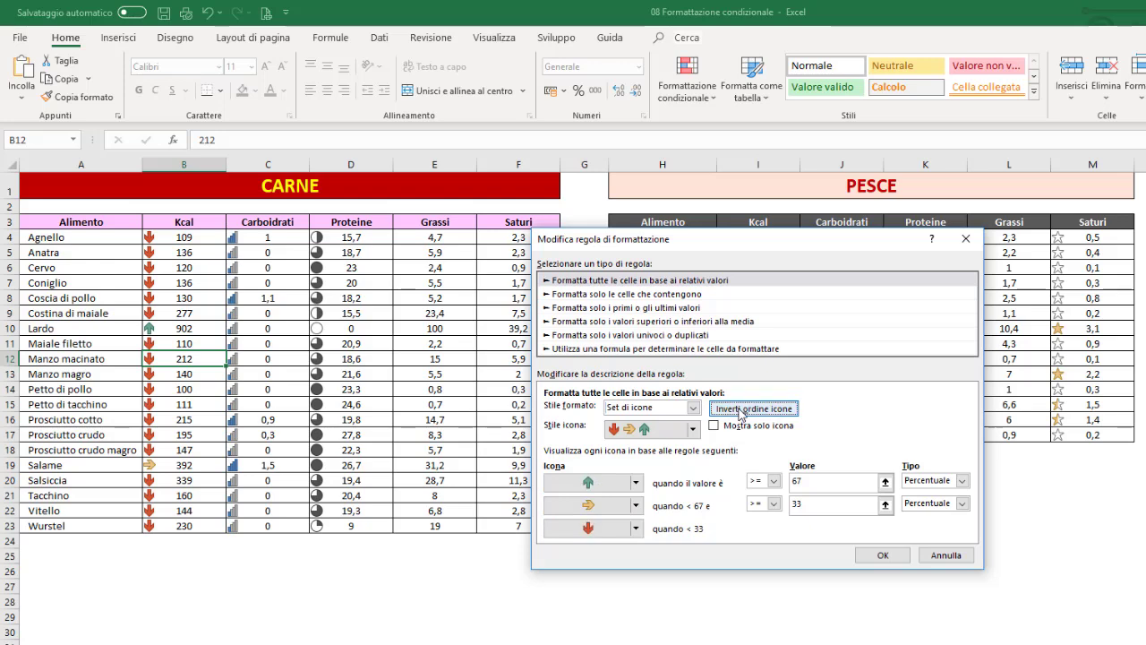
pyautogui.click(740, 411)
pyautogui.click(740, 410)
pyautogui.click(694, 429)
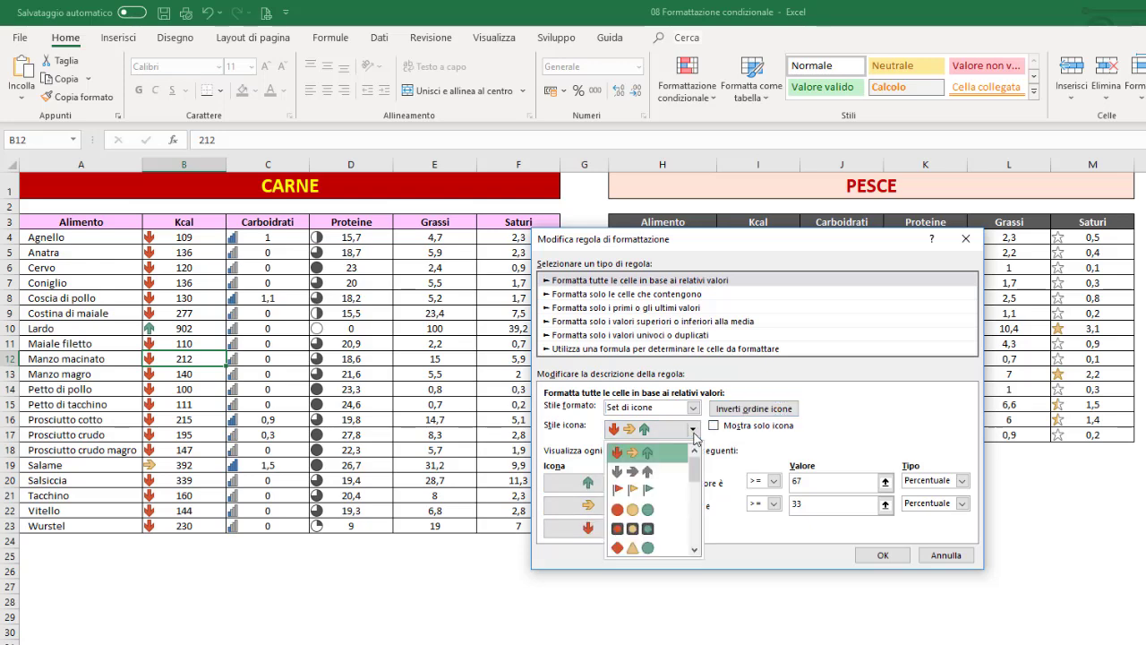
pyautogui.moveTo(696, 473)
pyautogui.mouseDown()
pyautogui.moveTo(697, 495)
pyautogui.moveTo(705, 484)
pyautogui.moveTo(699, 528)
pyautogui.mouseUp()
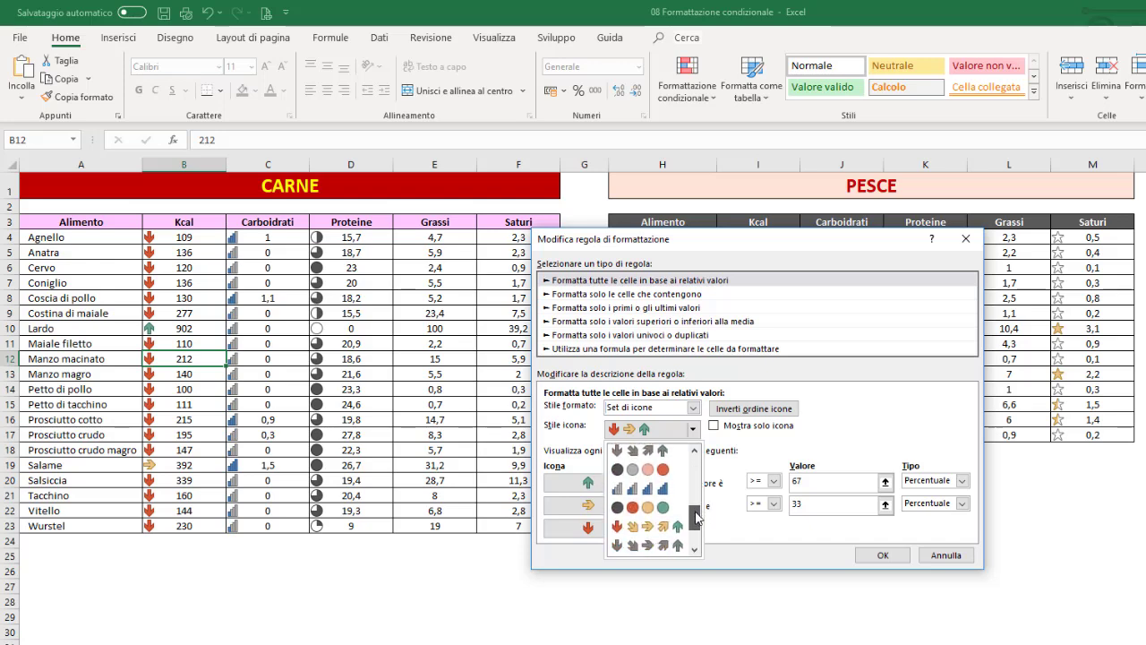
pyautogui.click(767, 450)
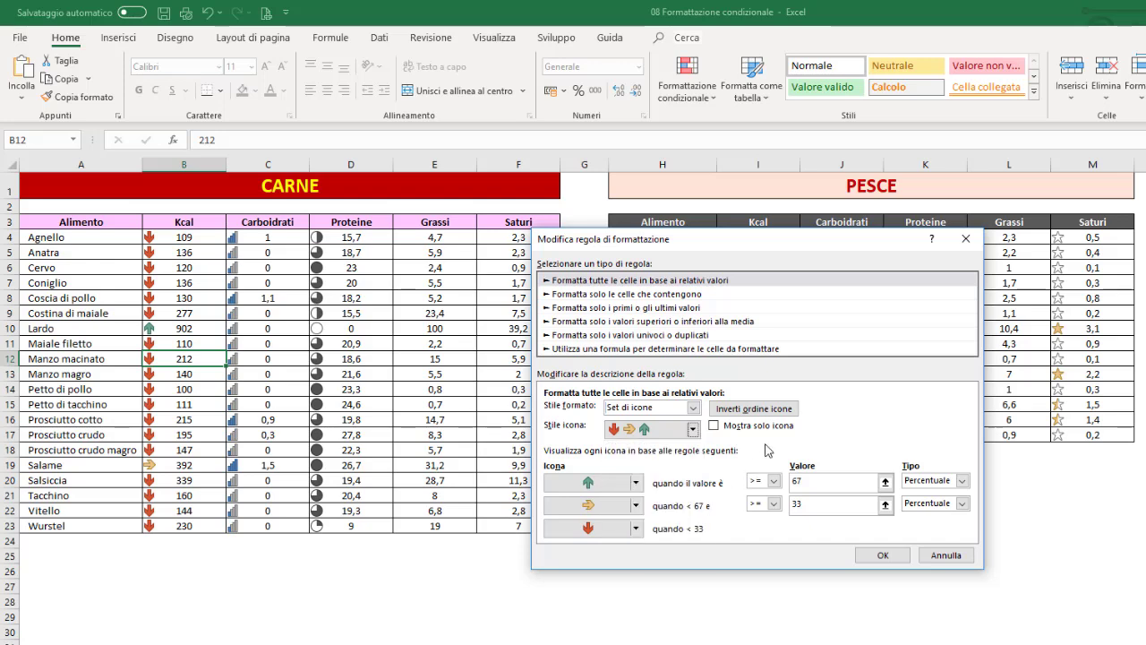
pyautogui.click(715, 427)
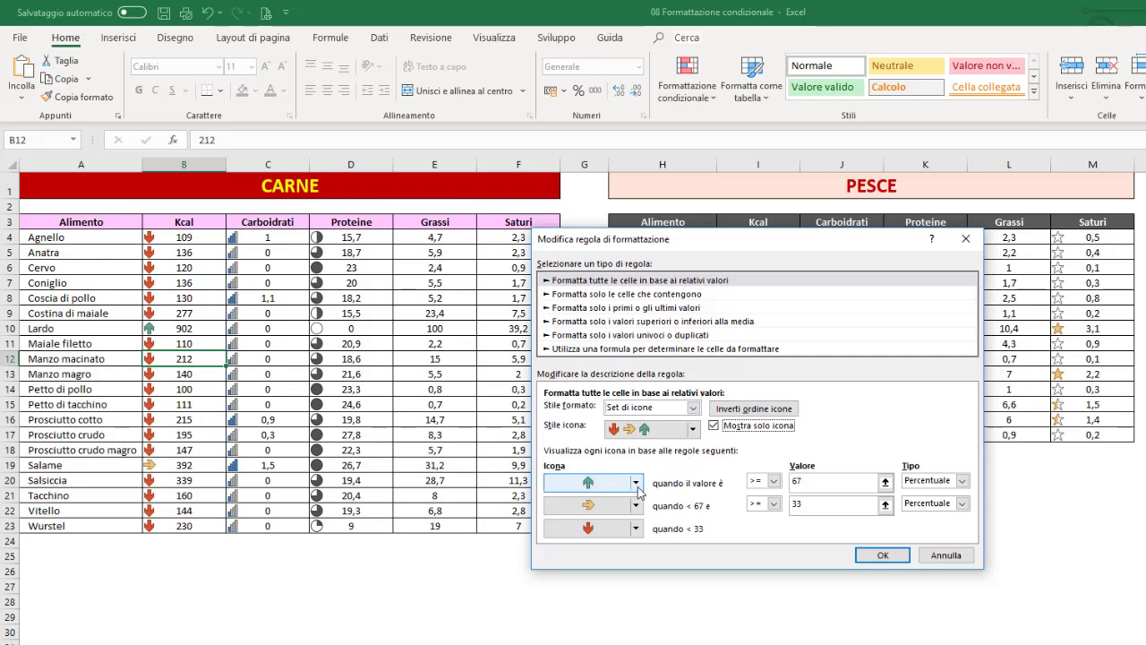
pyautogui.click(637, 485)
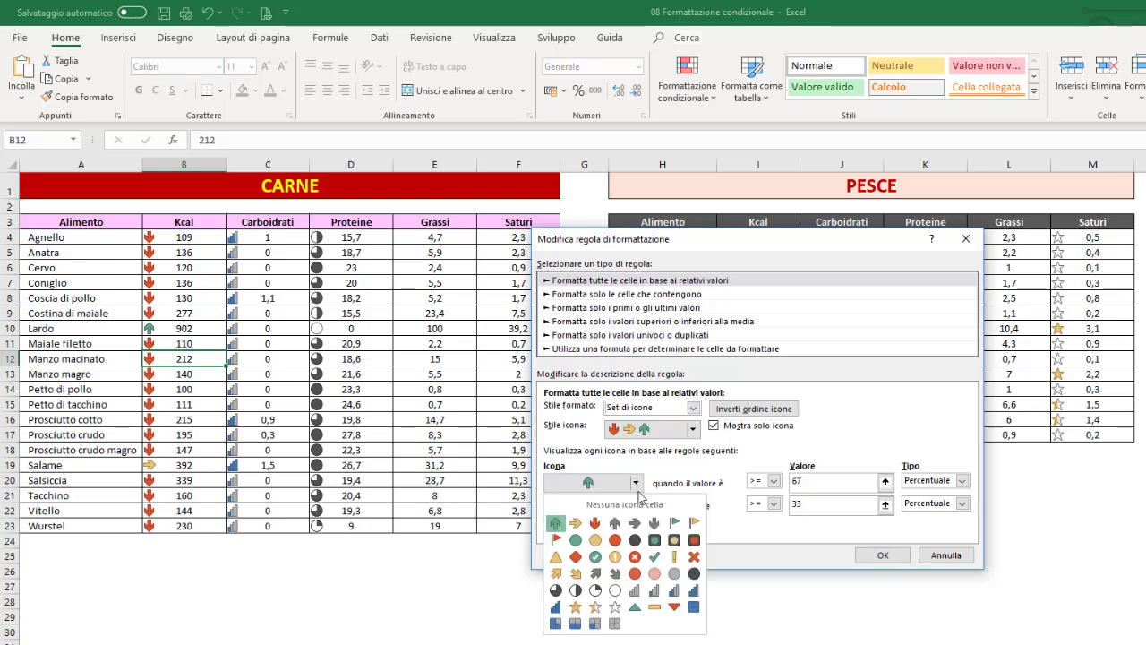
pyautogui.click(654, 540)
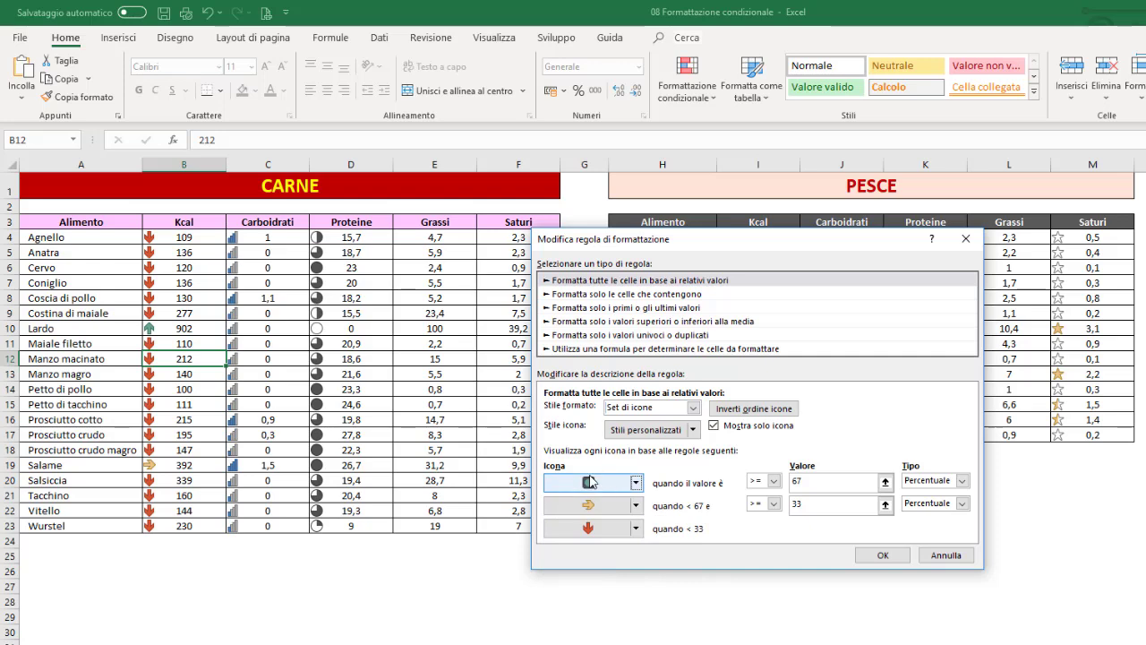
pyautogui.click(774, 481)
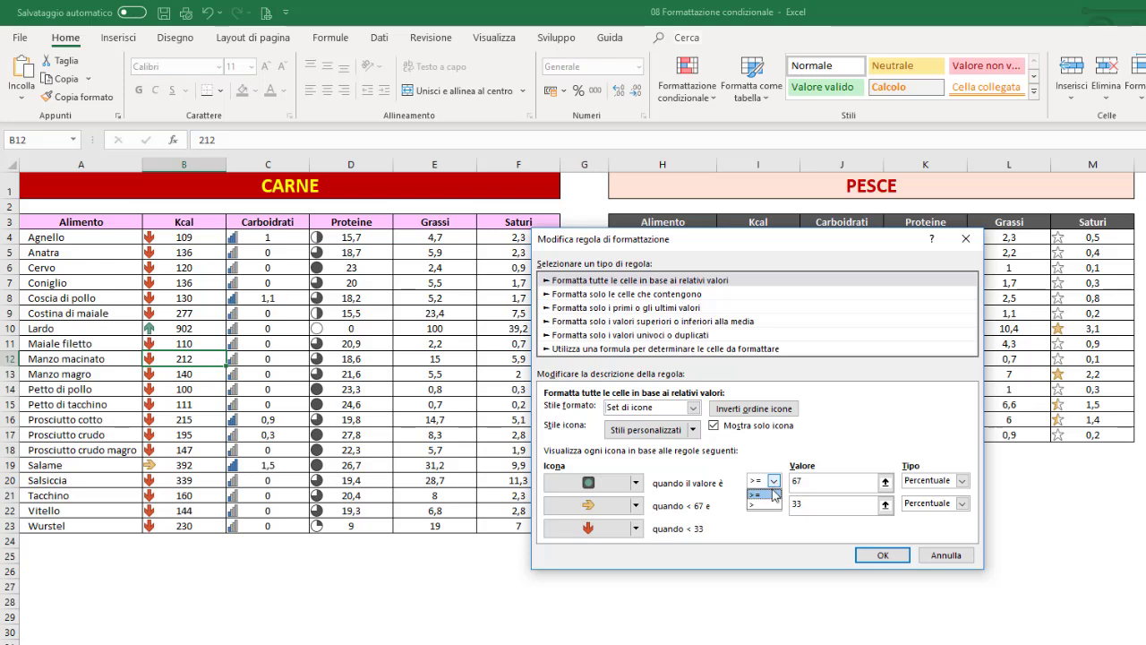
pyautogui.click(774, 483)
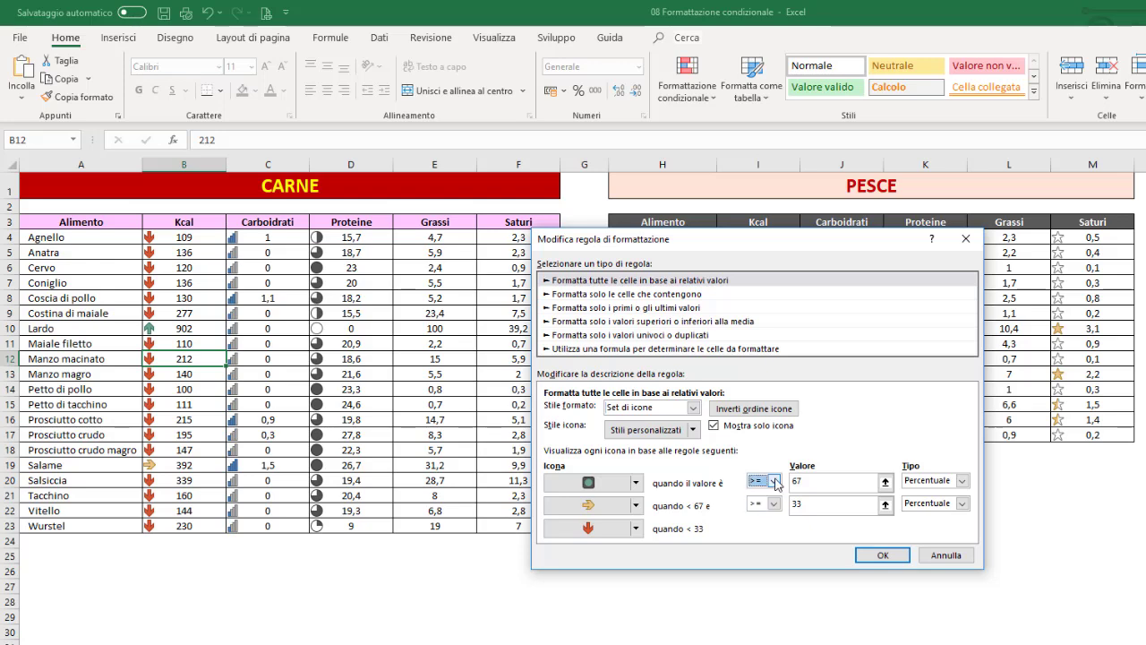
pyautogui.click(962, 480)
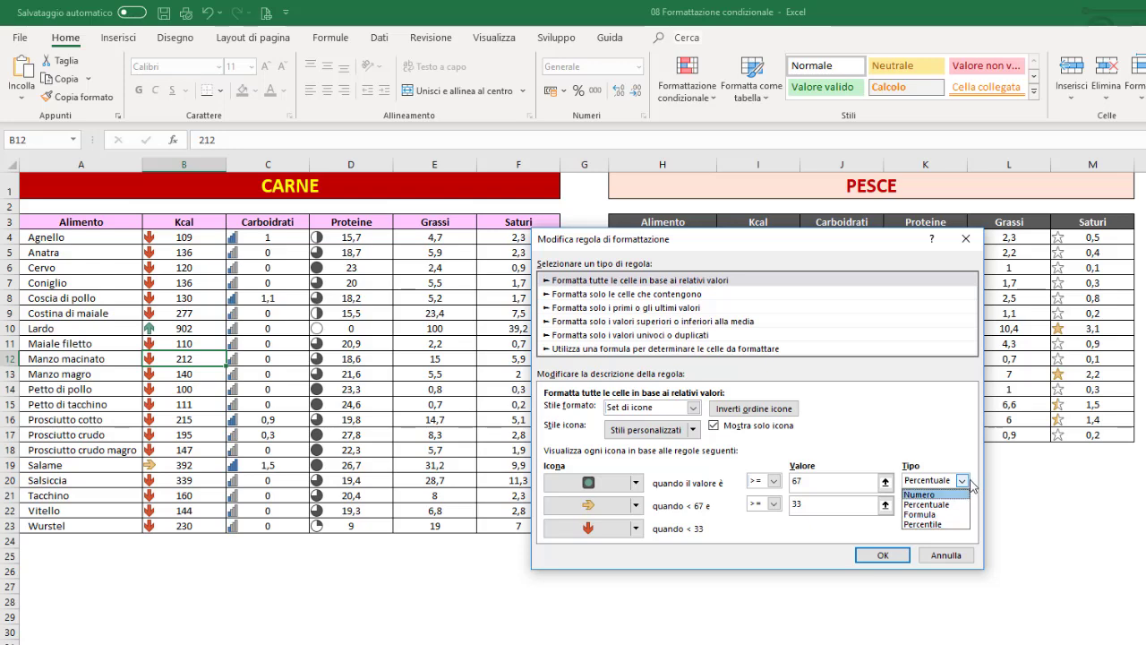
pyautogui.click(963, 483)
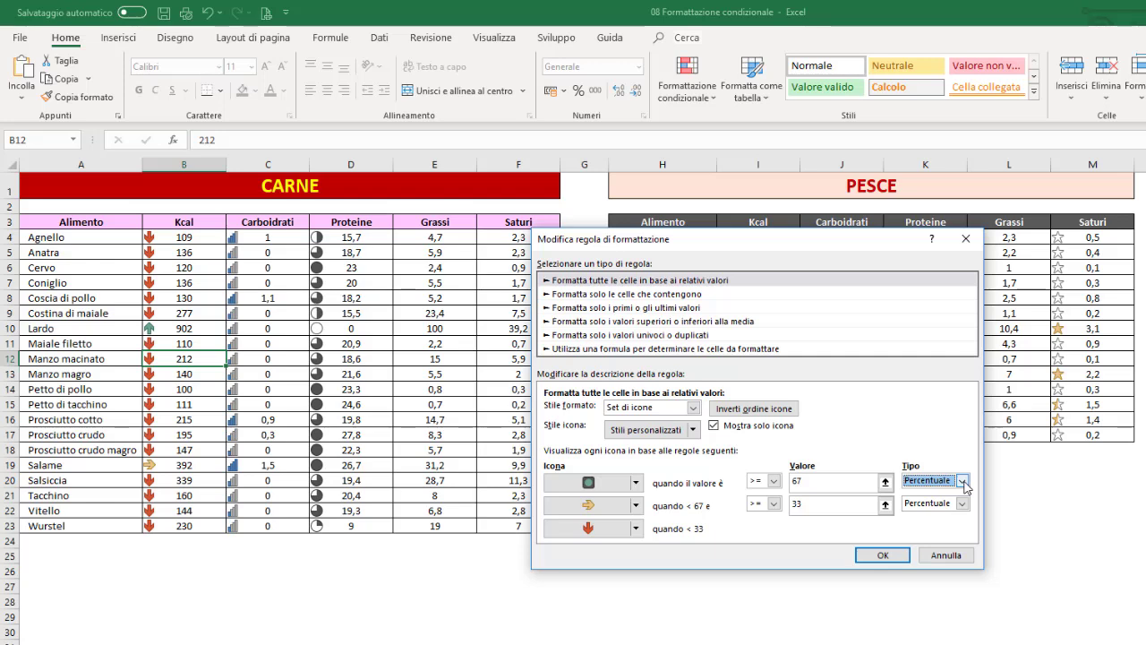
pyautogui.click(775, 505)
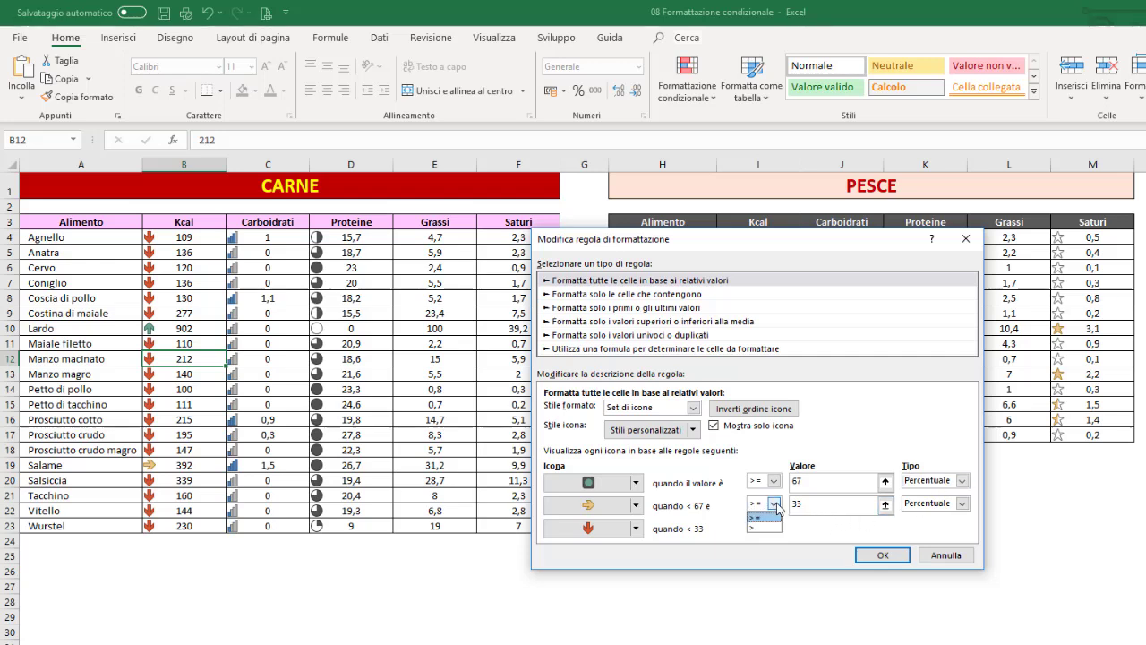
pyautogui.click(883, 508)
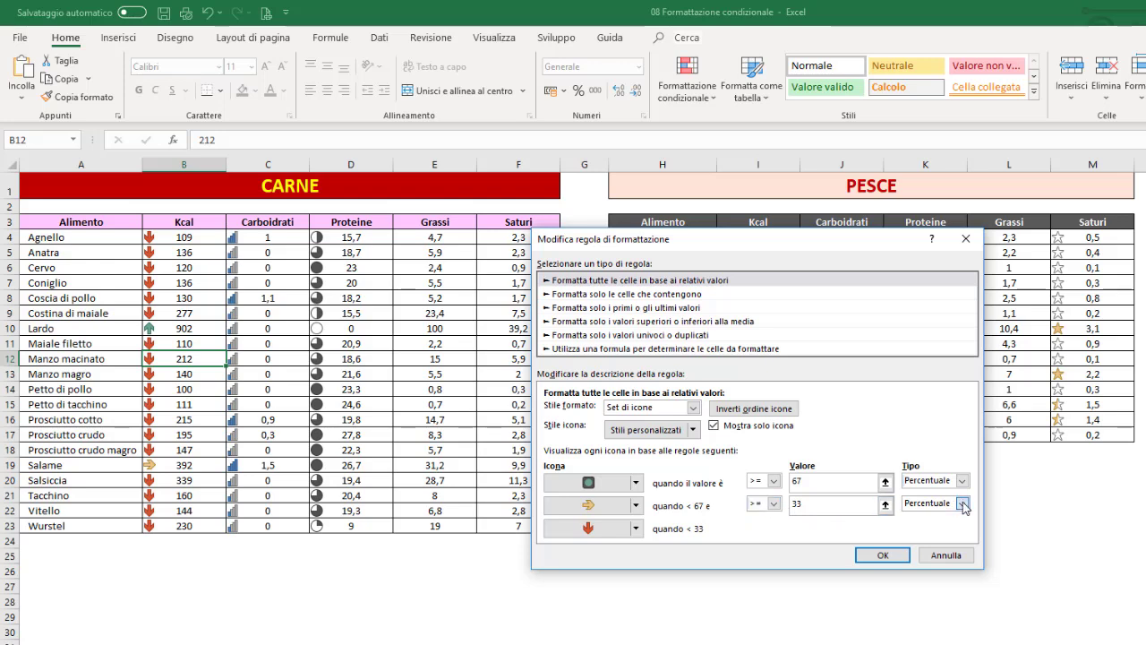
pyautogui.click(964, 506)
pyautogui.click(963, 507)
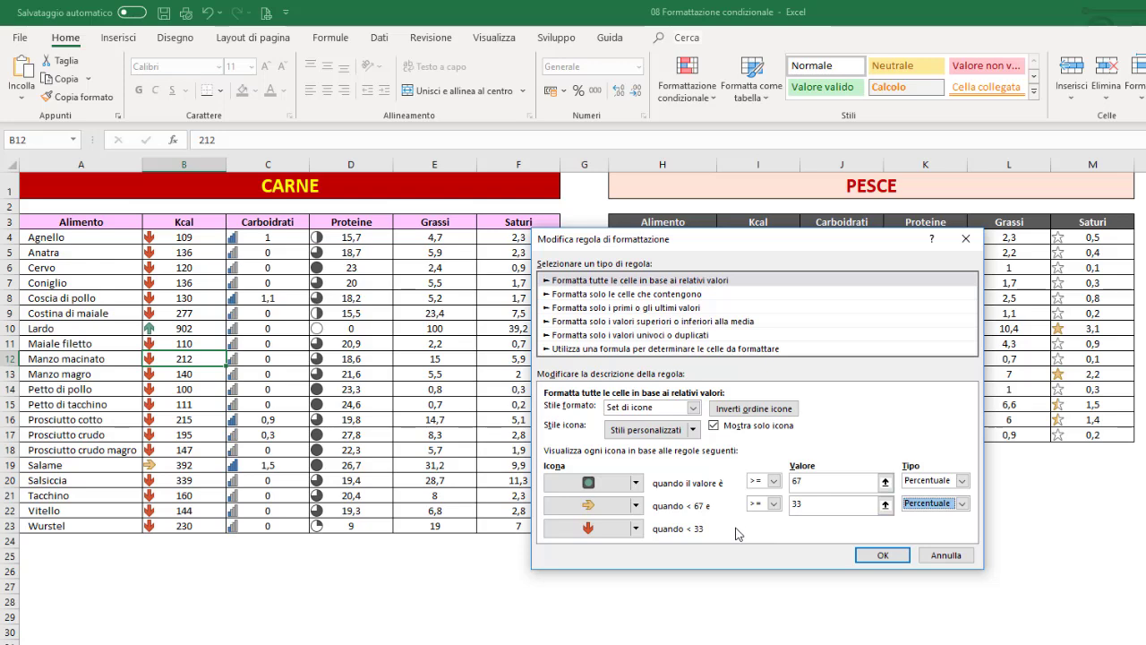
# Set the Kcal rule's lowest-value icon to a red cross and confirm both rule dialogs.
pyautogui.click(636, 528)
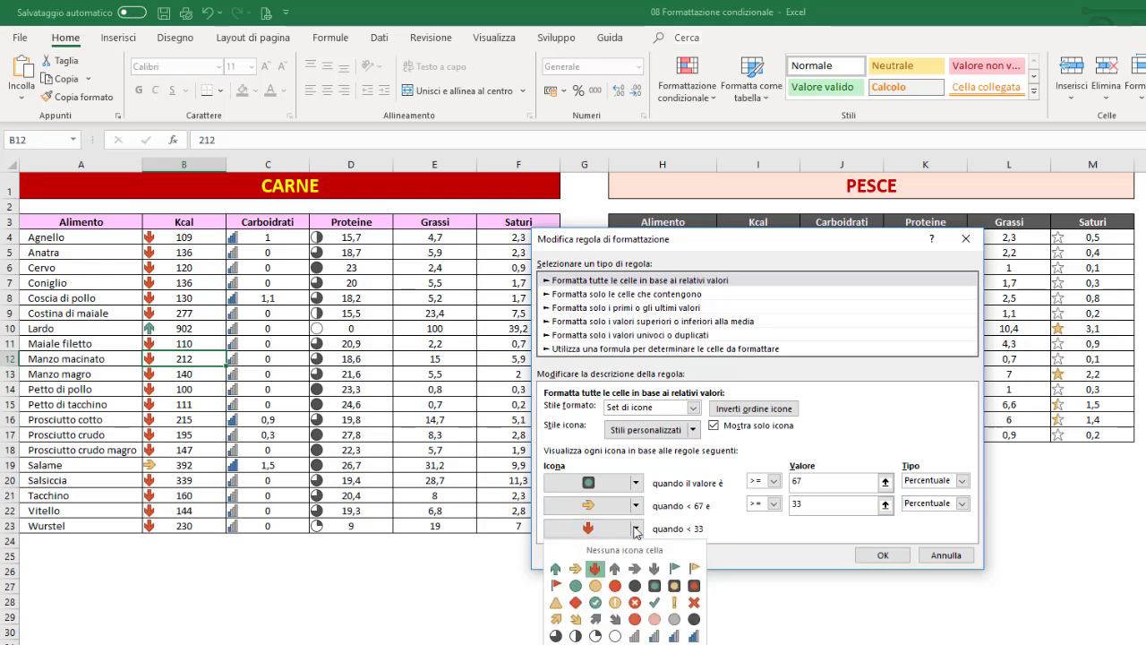
pyautogui.click(634, 602)
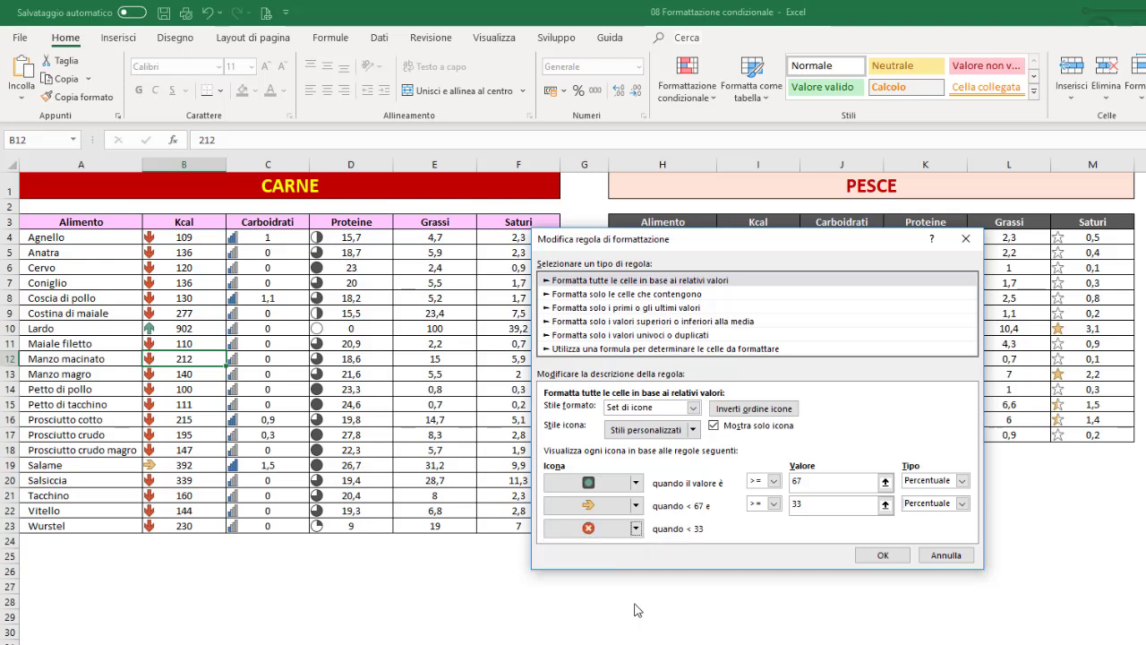
pyautogui.click(882, 556)
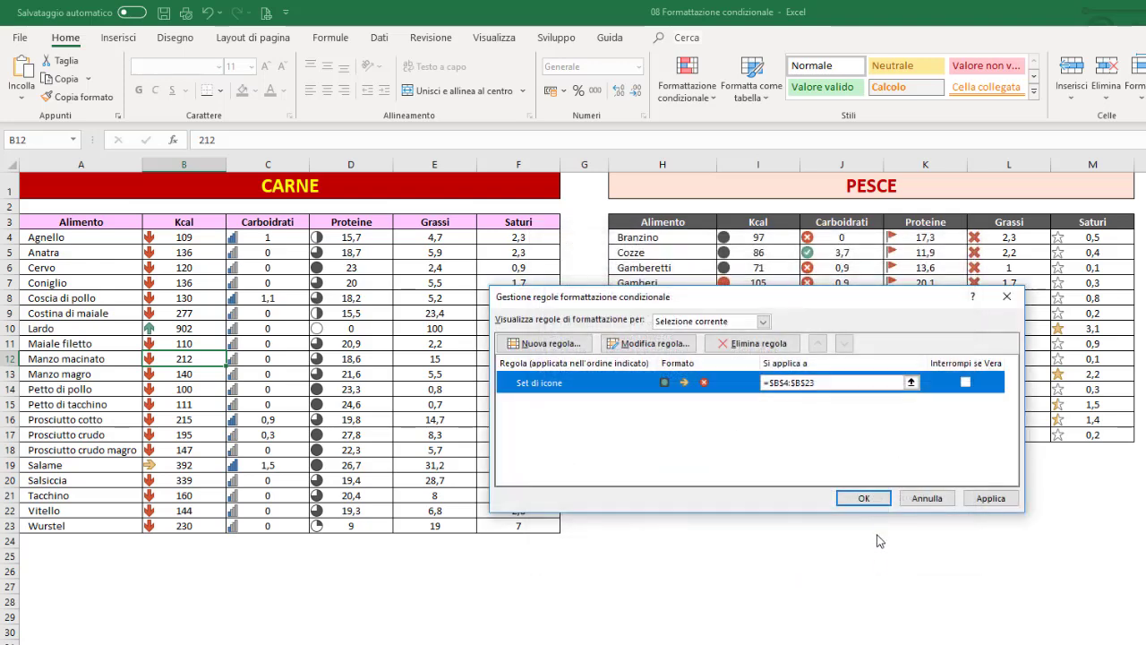
pyautogui.click(864, 499)
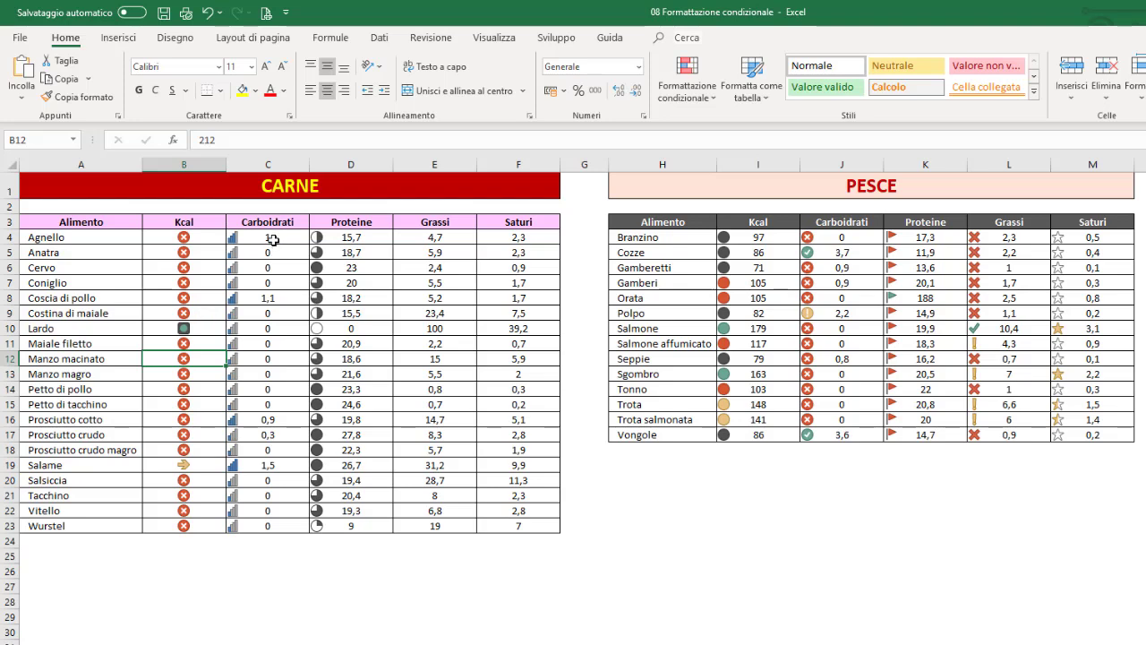
# Select Carboidrati C4:C23 and open its four-bar icon-set rule in Modifica regola.
pyautogui.moveTo(268, 237)
pyautogui.mouseDown()
pyautogui.moveTo(242, 439)
pyautogui.moveTo(246, 529)
pyautogui.mouseUp()
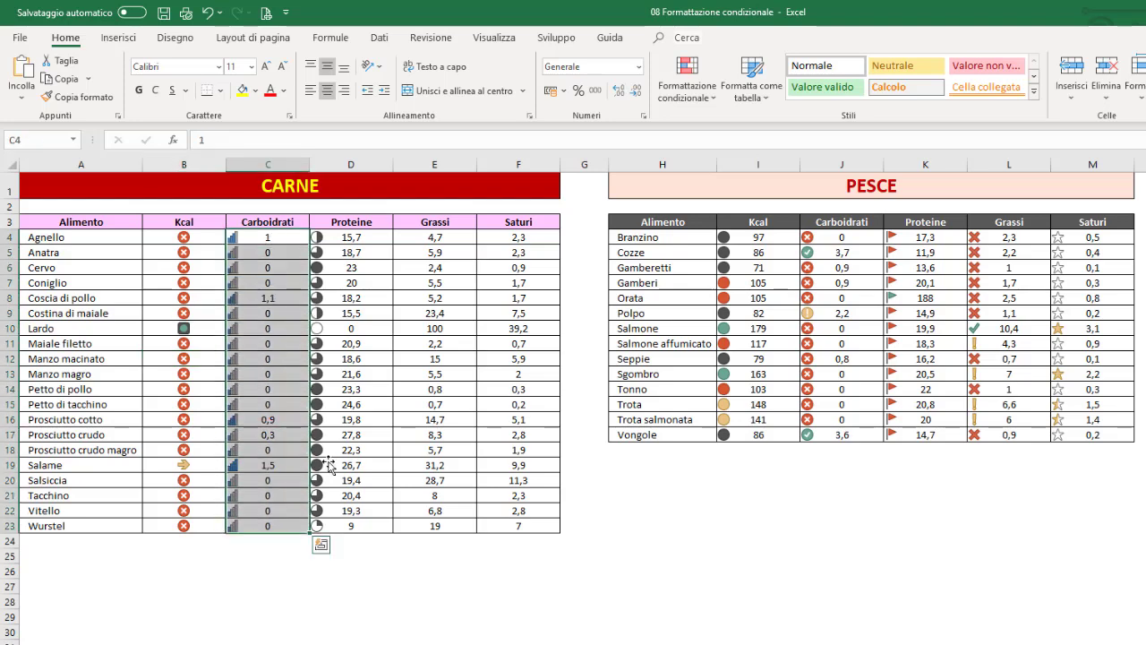
pyautogui.click(701, 97)
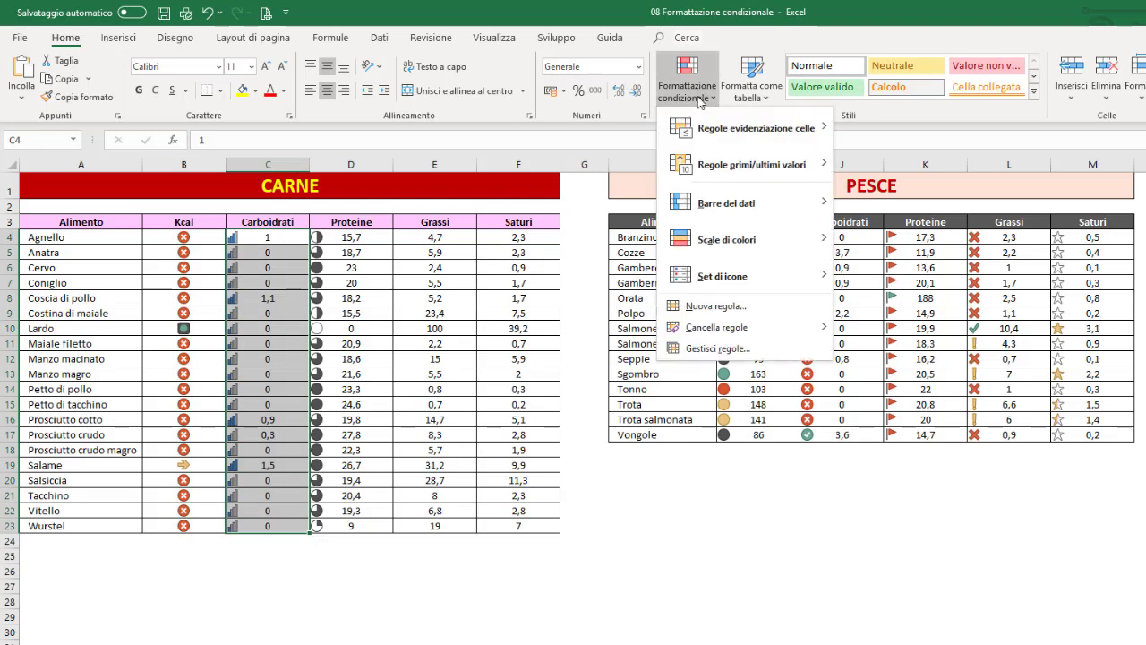
pyautogui.moveTo(743, 275)
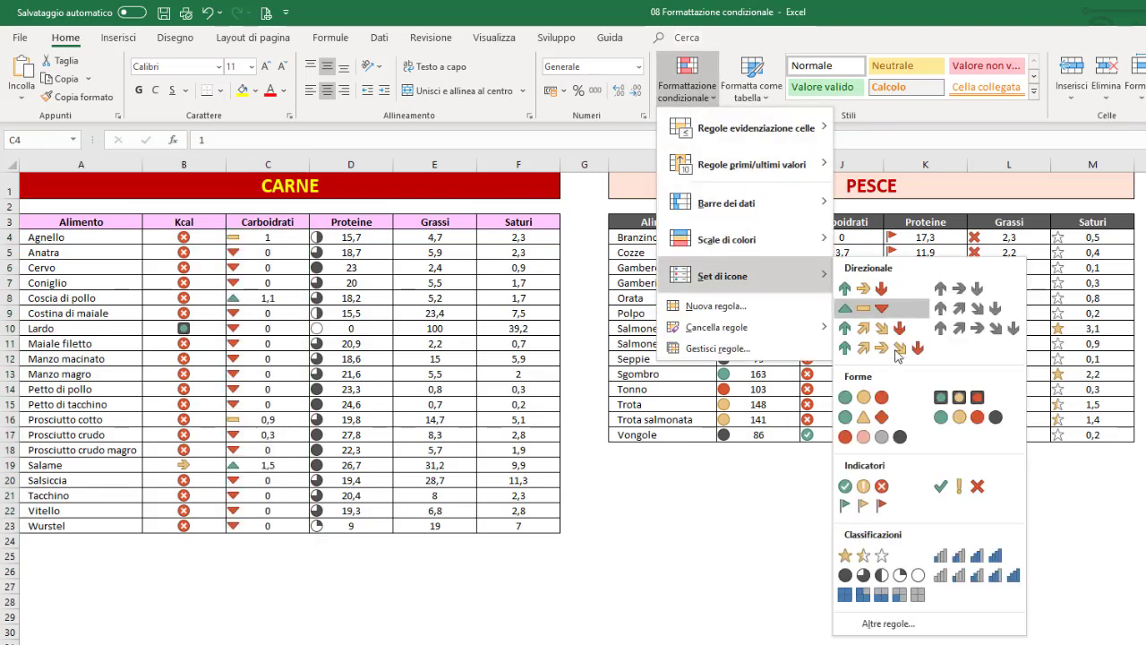
pyautogui.click(715, 348)
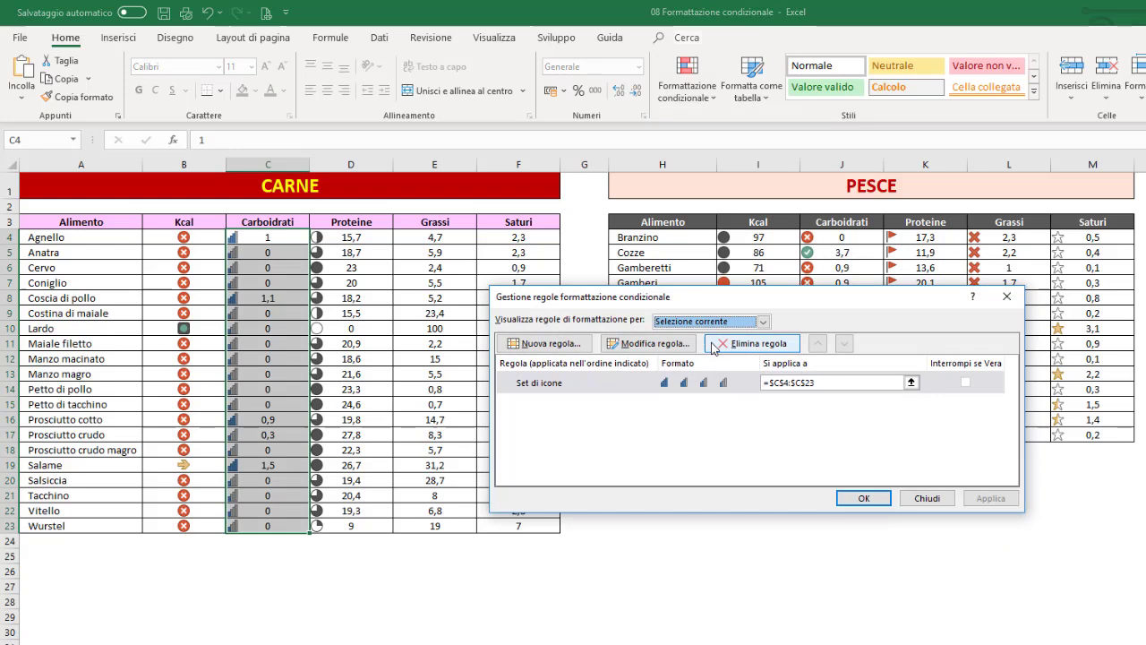
pyautogui.click(664, 381)
pyautogui.click(645, 343)
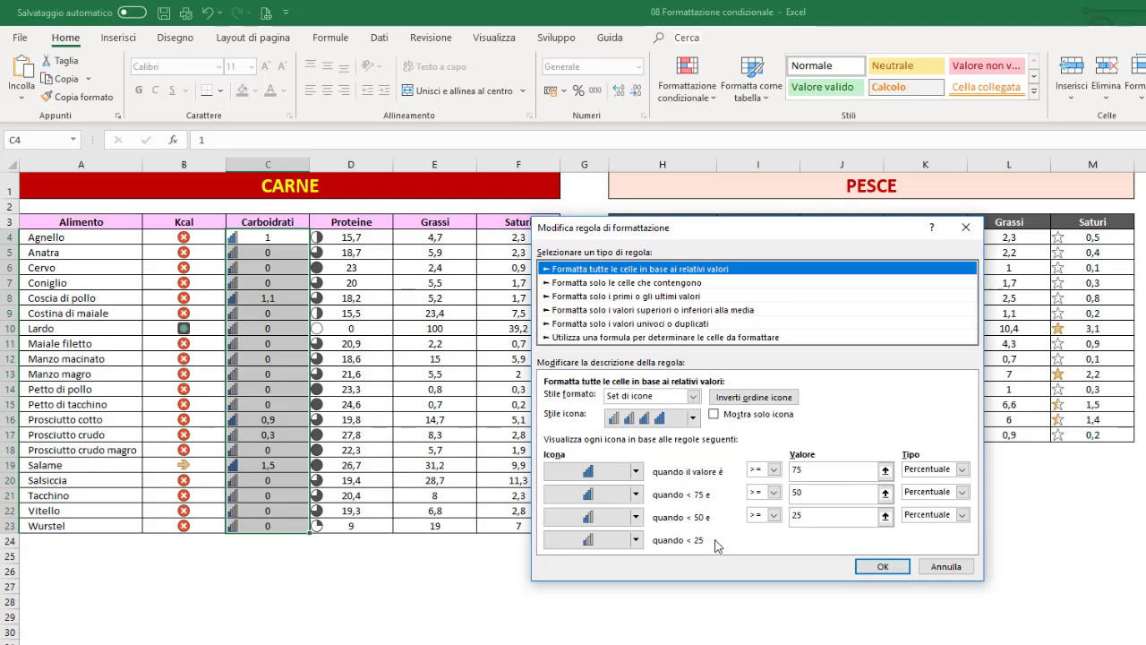
# Try the quarter-circles icon style, keeping the top rule at greater-or-equal and percentage.
pyautogui.click(693, 418)
pyautogui.scroll(-2, 695, 515)
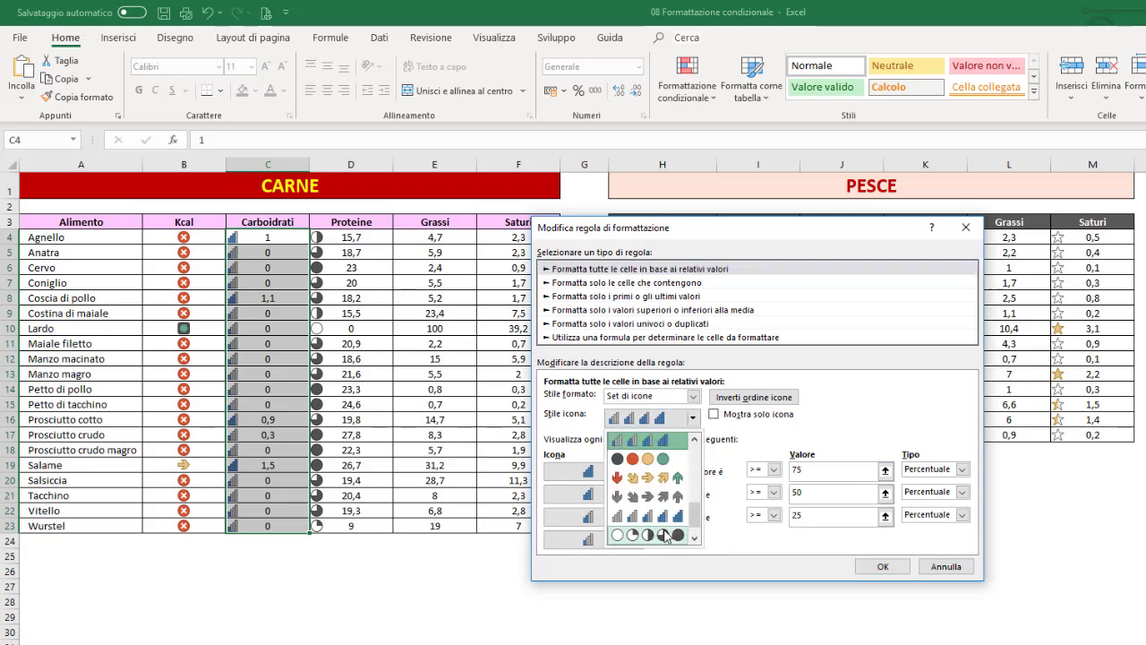
pyautogui.click(672, 537)
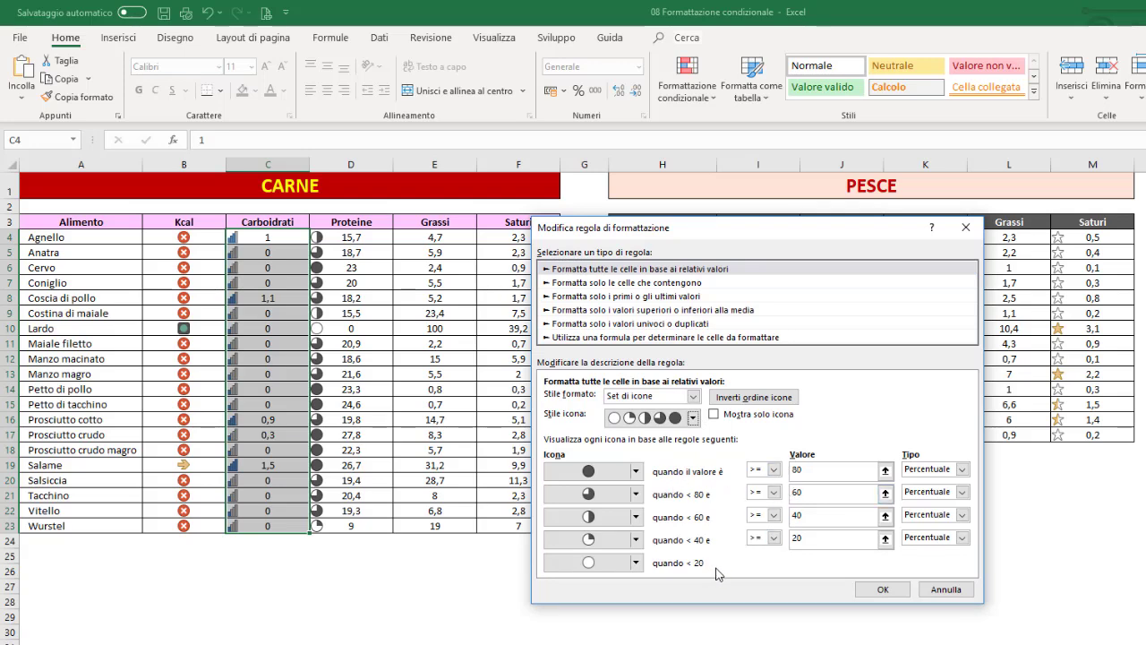
pyautogui.click(633, 472)
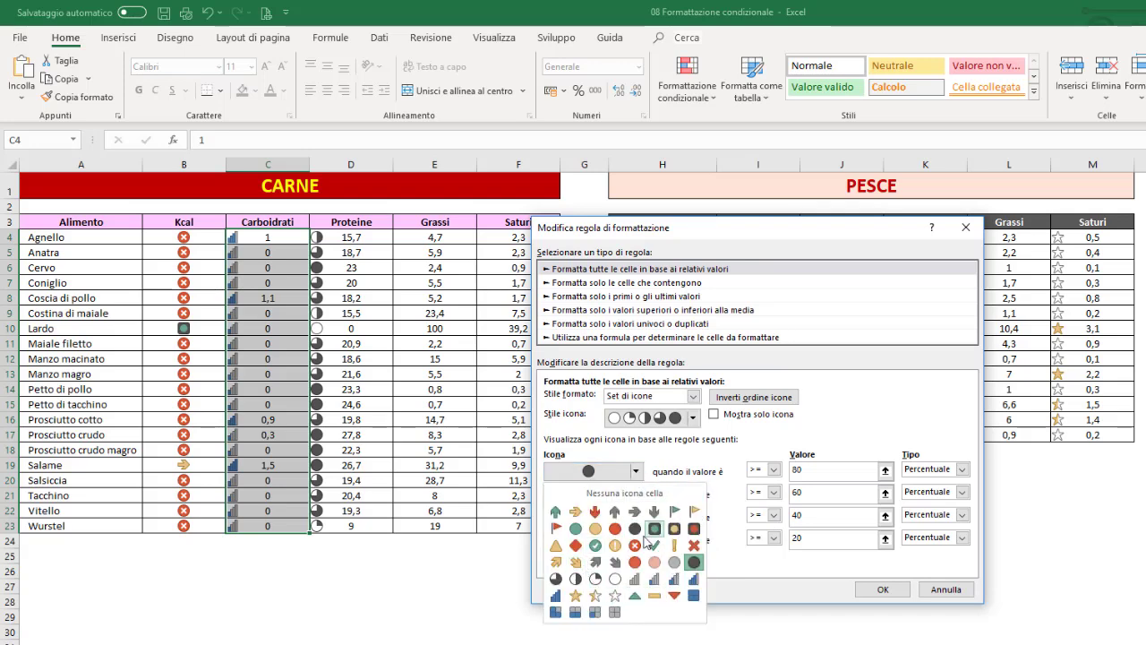
pyautogui.click(775, 475)
pyautogui.click(774, 470)
pyautogui.click(775, 476)
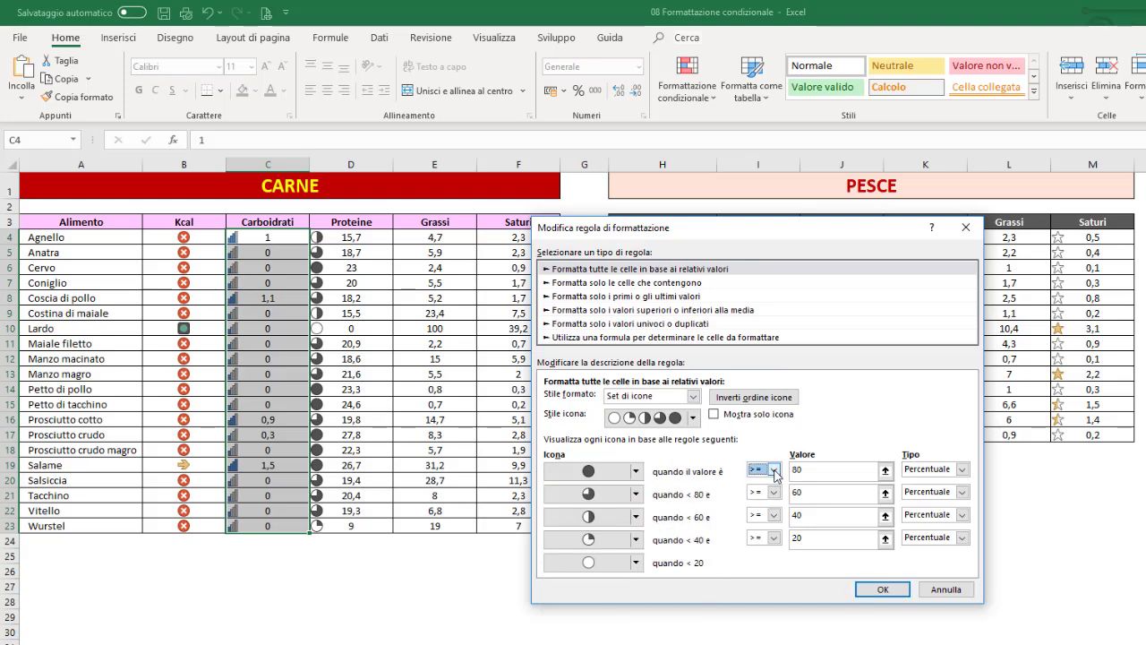
pyautogui.click(963, 469)
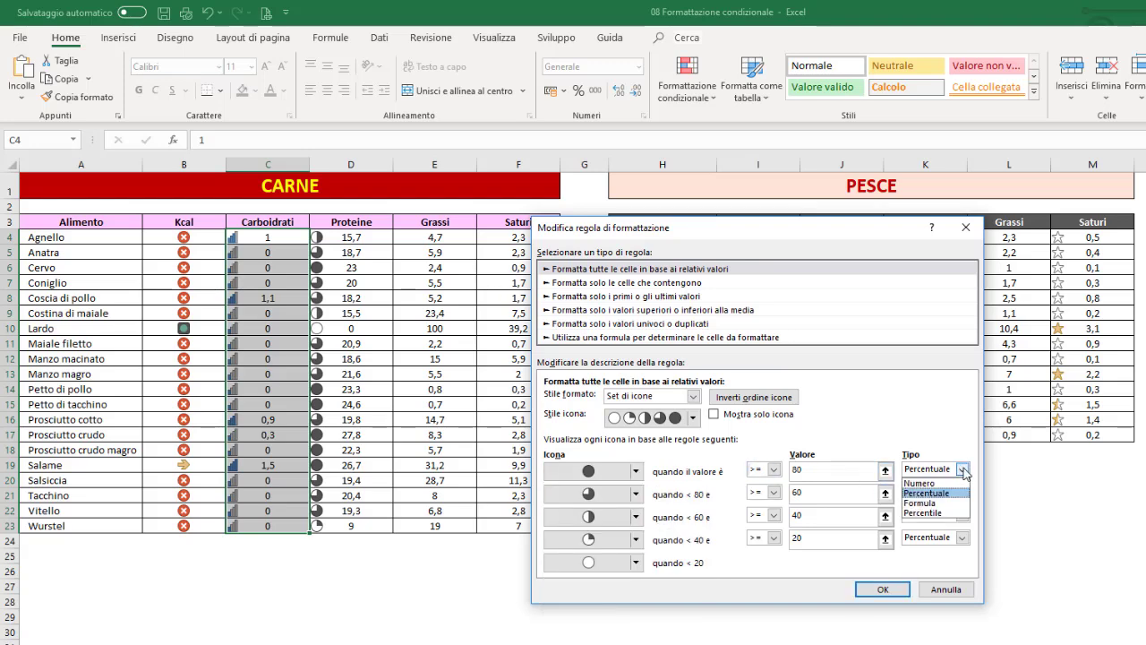
pyautogui.click(963, 471)
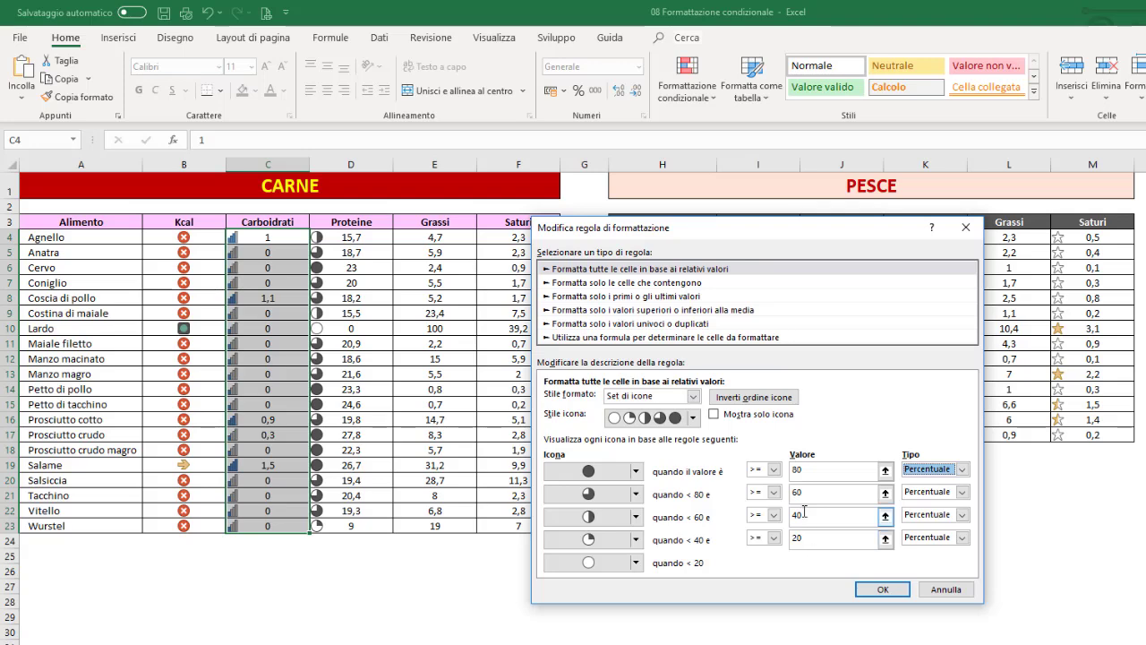
# Switch the icon style to the three stars and tick Mostra solo icona.
pyautogui.click(692, 417)
pyautogui.click(655, 443)
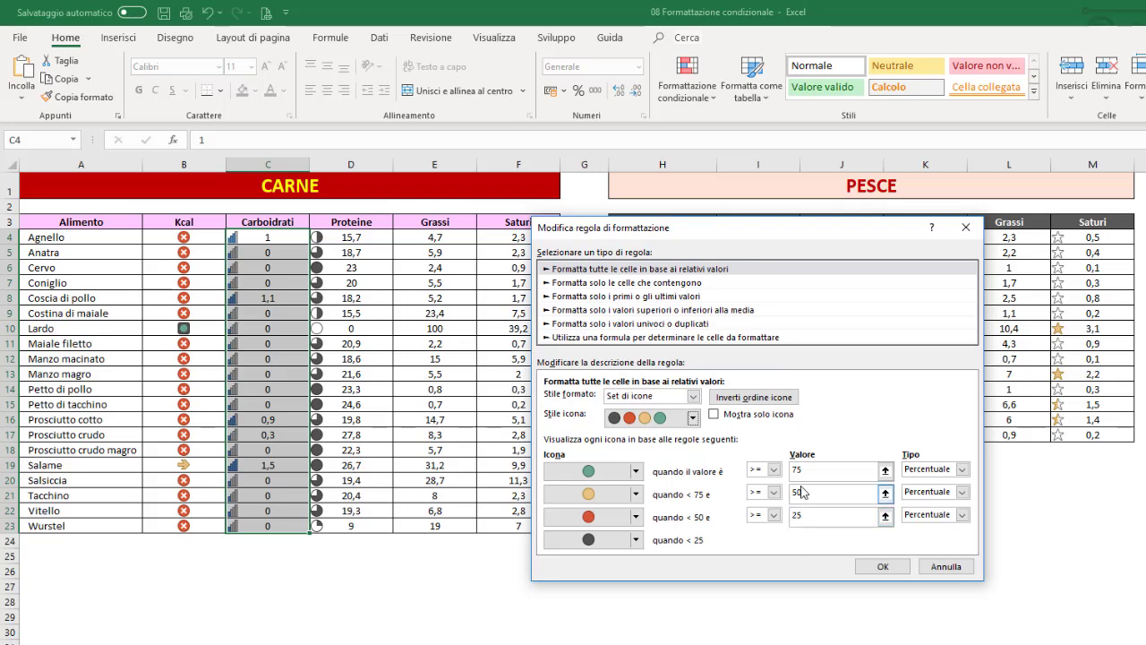
pyautogui.click(694, 418)
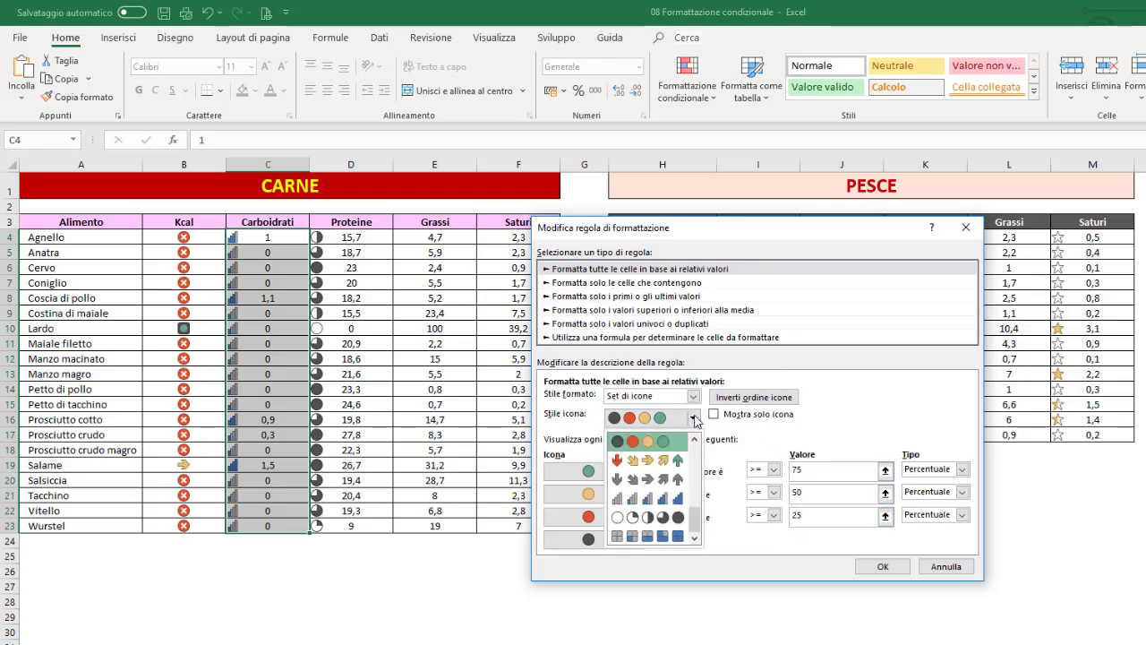
pyautogui.scroll(1, 697, 451)
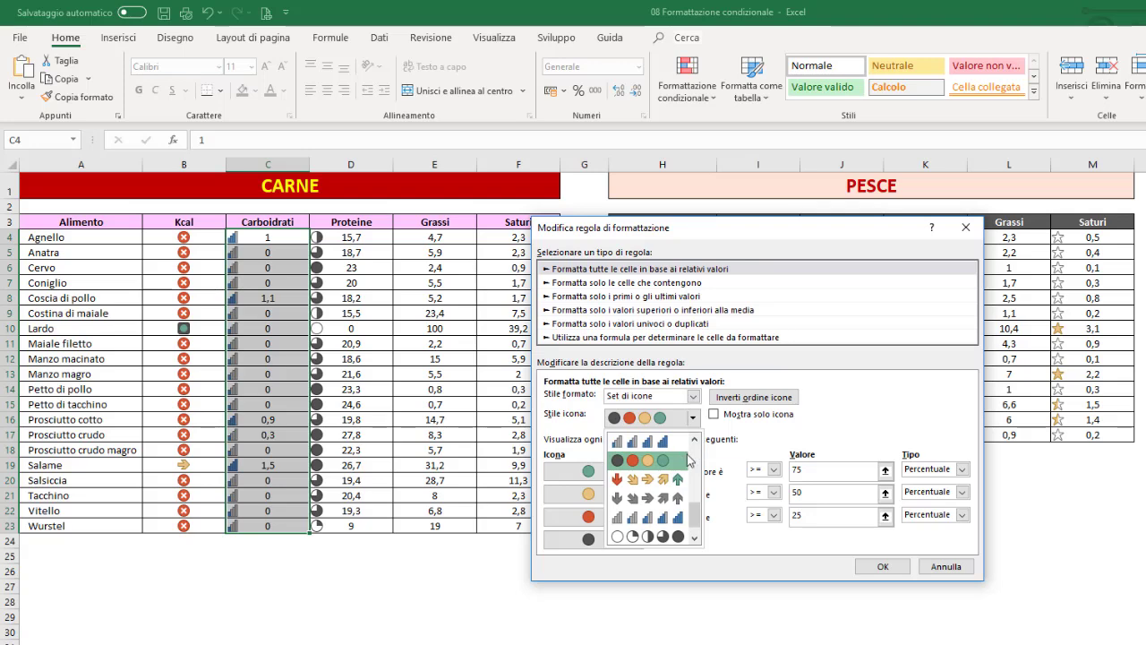
pyautogui.scroll(1, 697, 450)
pyautogui.scroll(1, 697, 451)
pyautogui.click(638, 441)
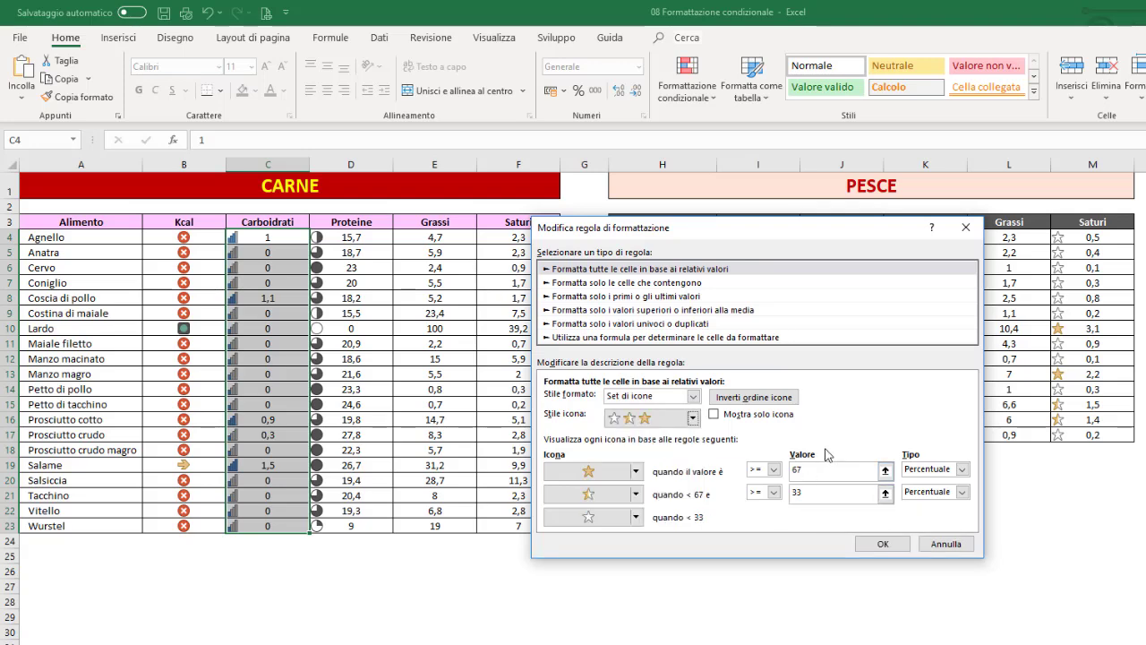
pyautogui.click(715, 416)
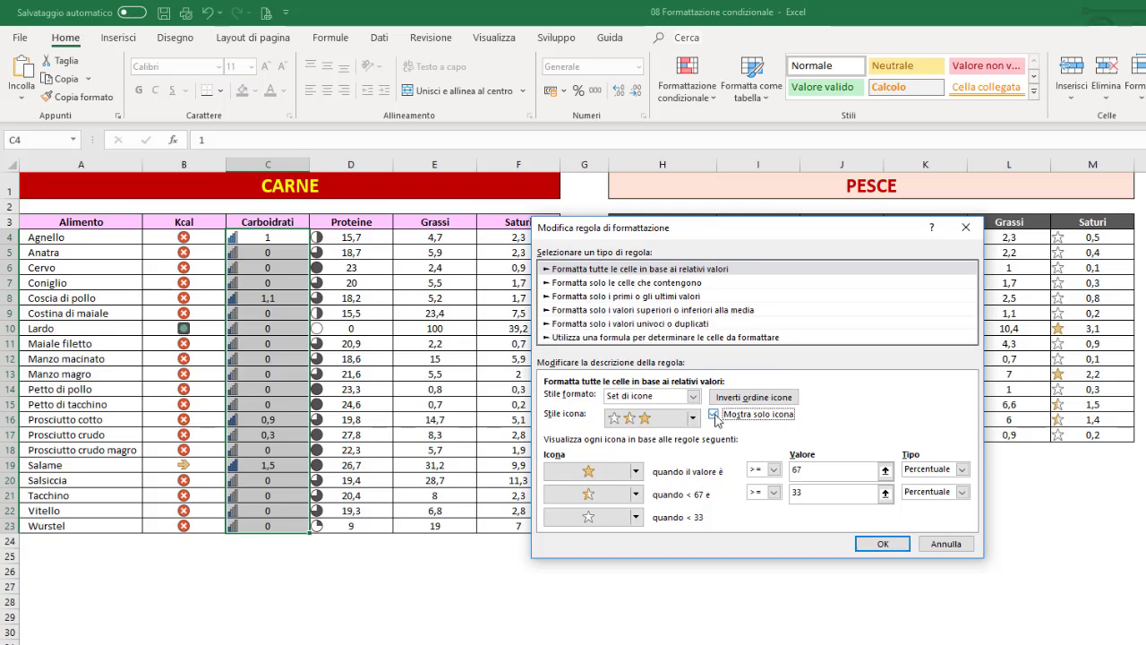
# Confirm both dialogs so Carboidrati shows only star icons, then select the CARNE title cell.
pyautogui.click(882, 549)
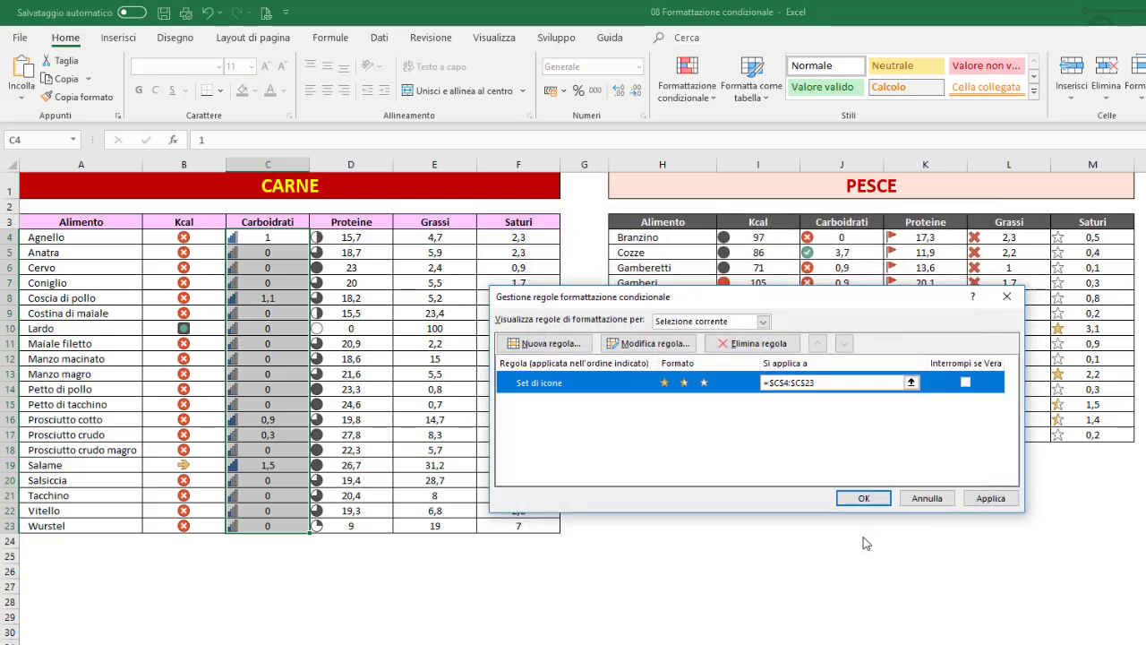
pyautogui.click(865, 568)
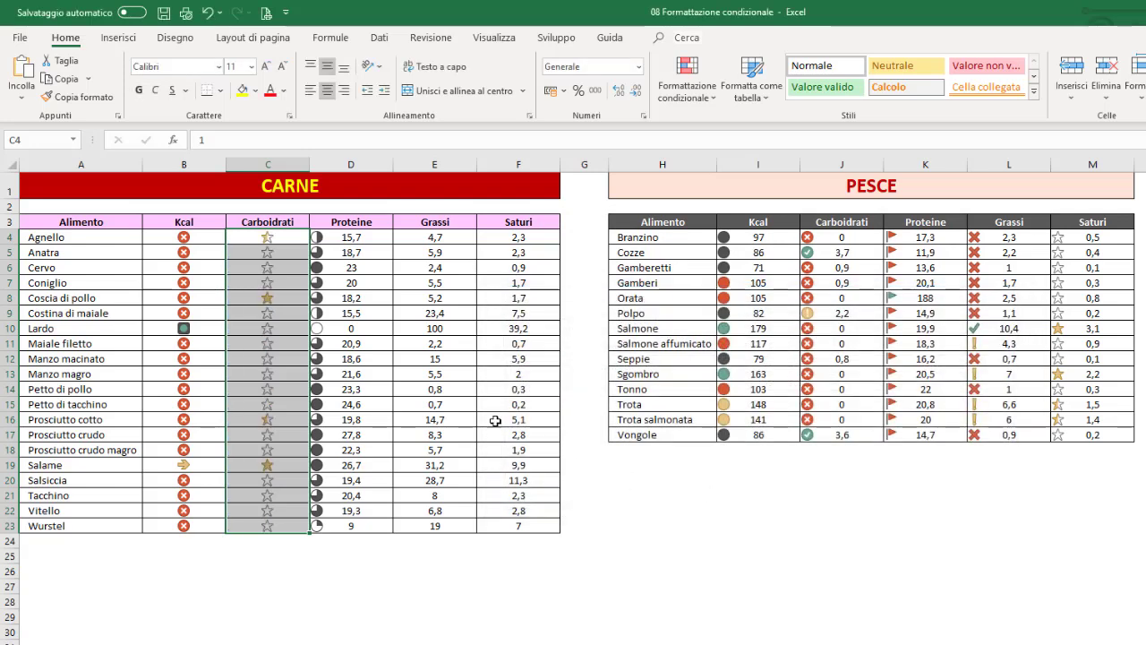
pyautogui.click(358, 186)
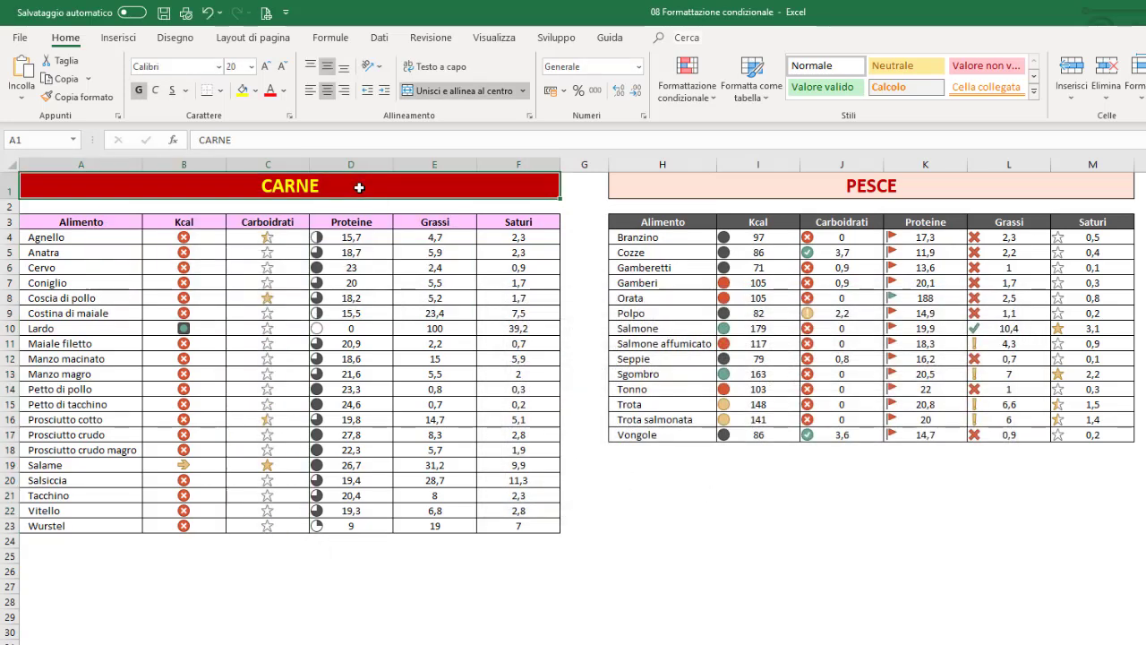